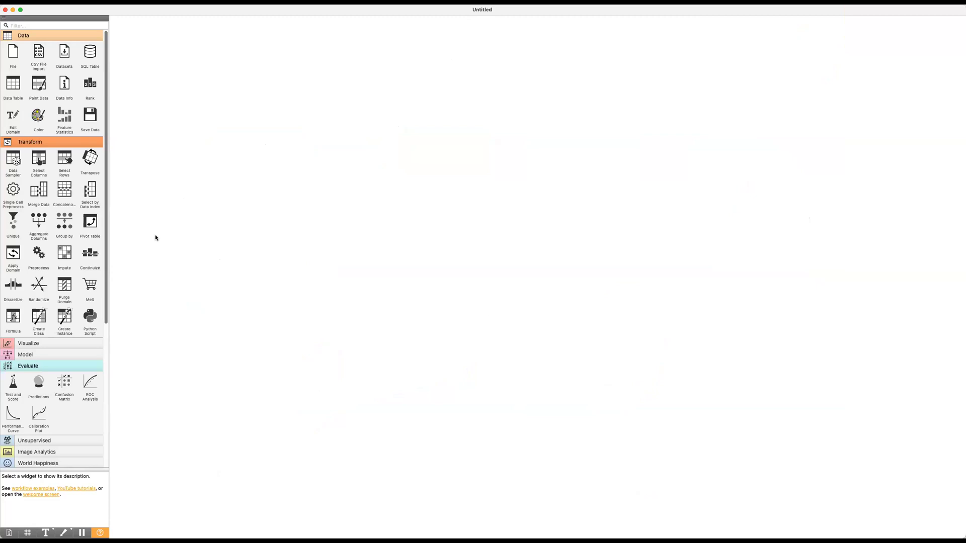
Add a File widget to the empty canvas, keeping its default name.
{"action": "left_click", "coordinate": [15, 57]}
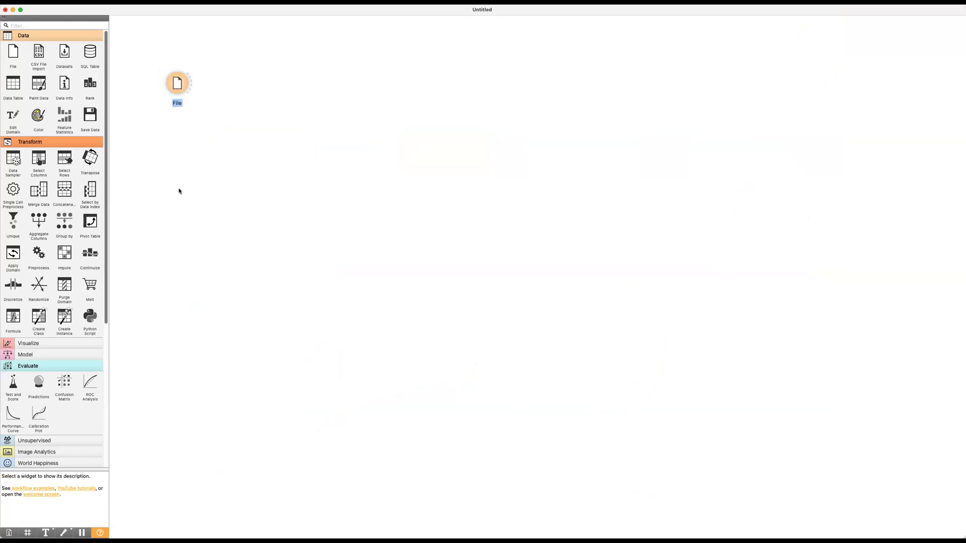
{"action": "key", "text": "super+plus"}
{"action": "key", "text": "super+plus"}
{"action": "key", "text": "super+plus"}
{"action": "key", "text": "super+plus"}
{"action": "key", "text": "super+plus"}
{"action": "key", "text": "super+plus"}
{"action": "key", "text": "super+plus"}
{"action": "key", "text": "super+plus"}
{"action": "key", "text": "super+plus"}
{"action": "key", "text": "super+plus"}
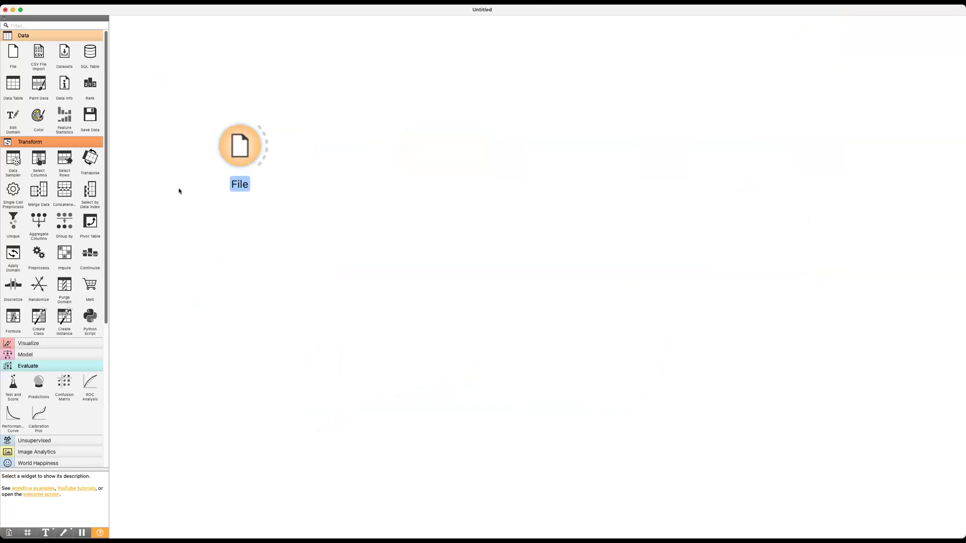
{"action": "left_click", "coordinate": [194, 191]}
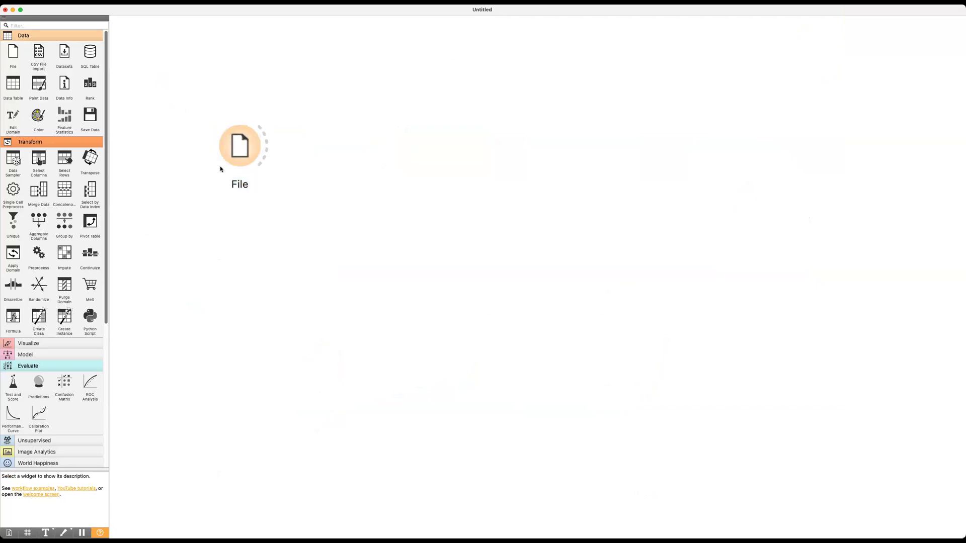
Open the File widget's settings and select its blood_pressure.csv source URL for inspection.
{"action": "double_click", "coordinate": [243, 150]}
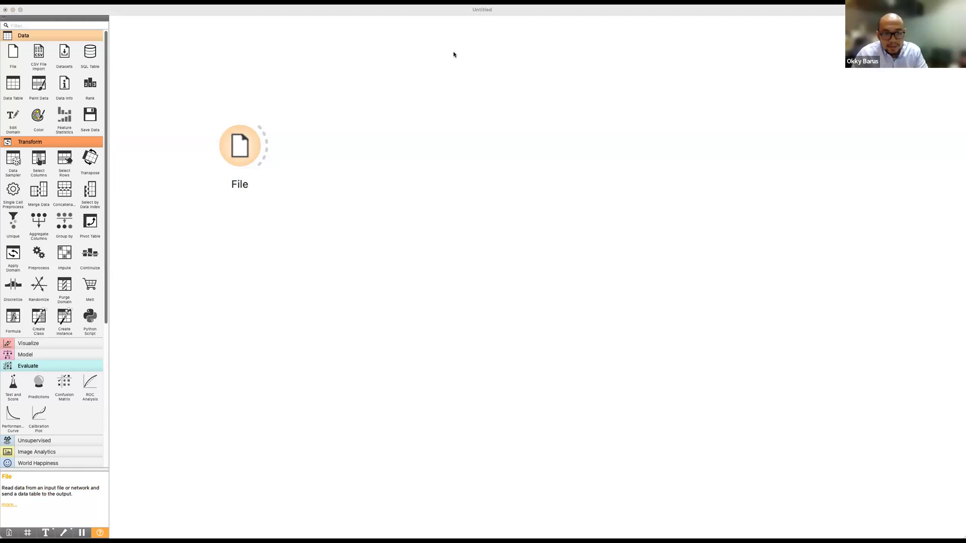
{"action": "left_click", "coordinate": [408, 11]}
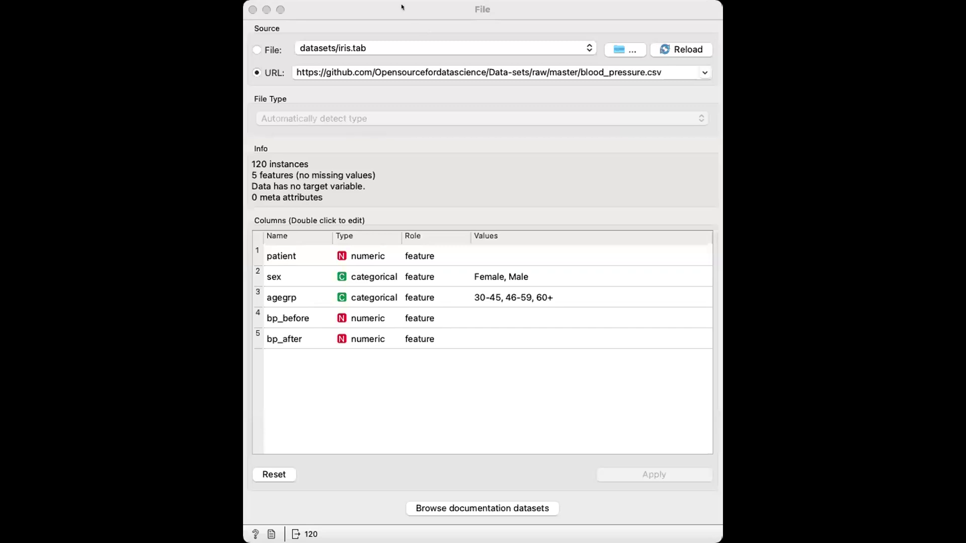
{"action": "left_click", "coordinate": [391, 16]}
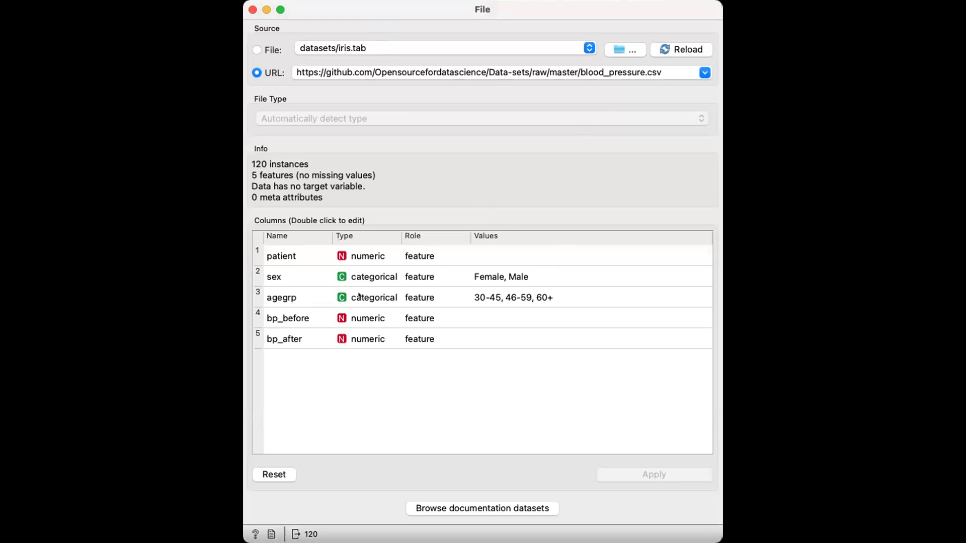
{"action": "triple_click", "coordinate": [658, 72]}
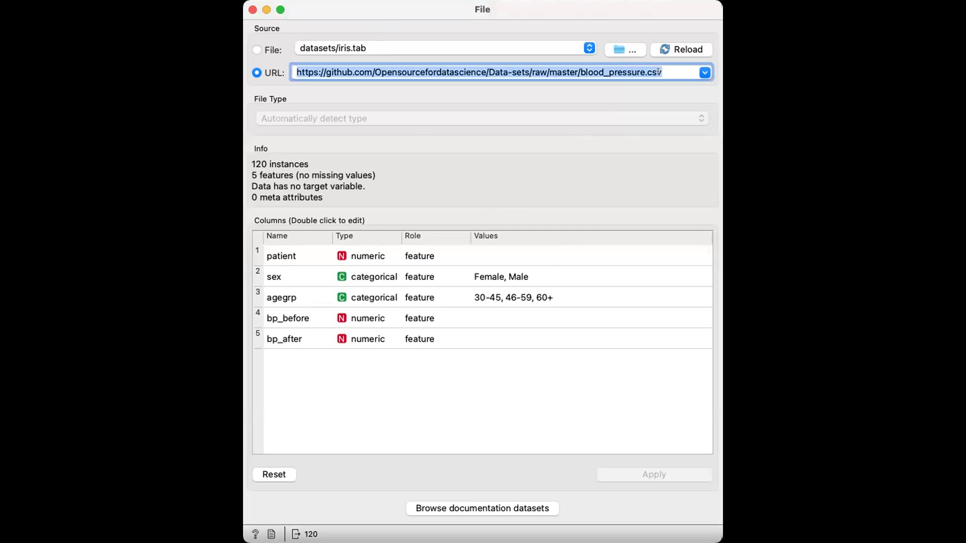
Set the patient column's type to datetime in the File widget and check the list of available source files.
{"action": "double_click", "coordinate": [358, 251]}
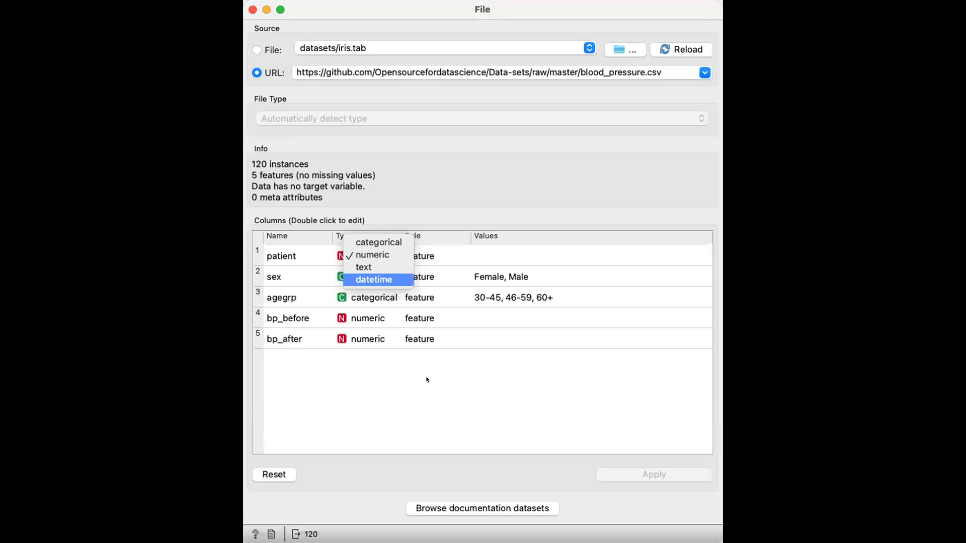
{"action": "key", "text": "Return"}
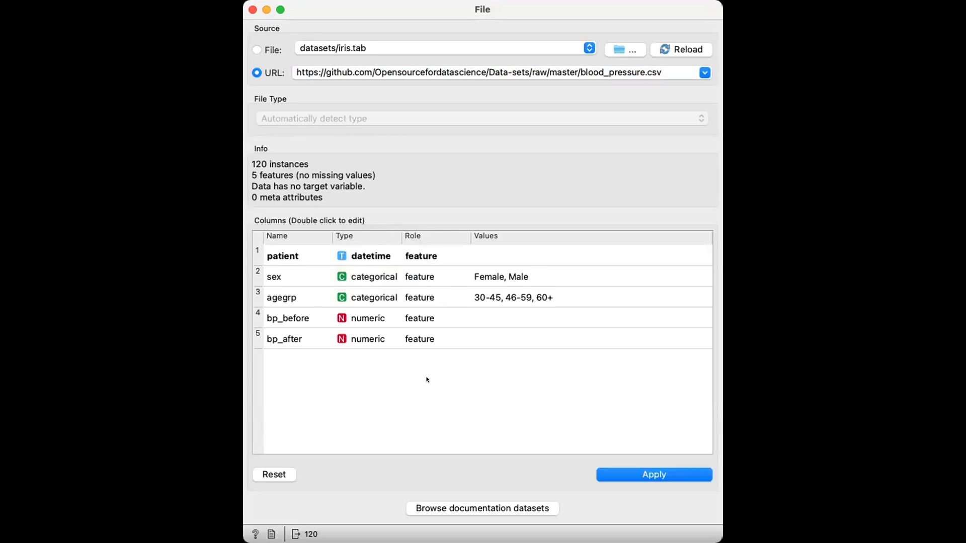
{"action": "left_click", "coordinate": [558, 48]}
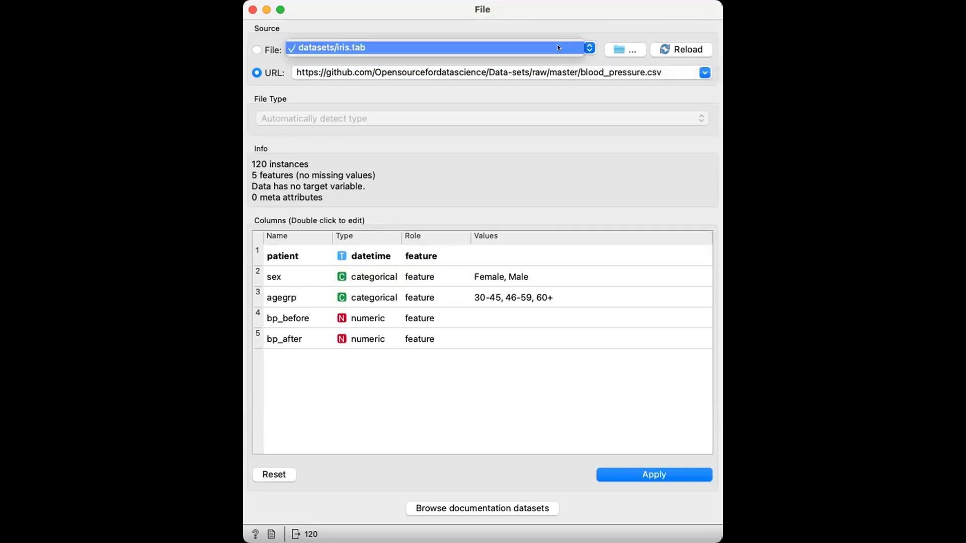
{"action": "left_click", "coordinate": [589, 48]}
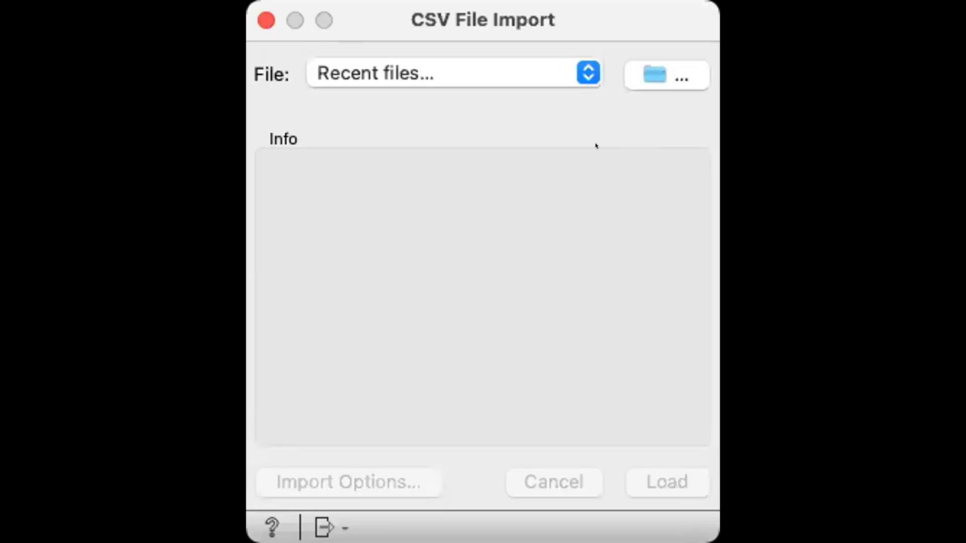
Load blood_pressure.csv in CSV File Import and open its import options to review the data preview.
{"action": "left_click", "coordinate": [575, 72]}
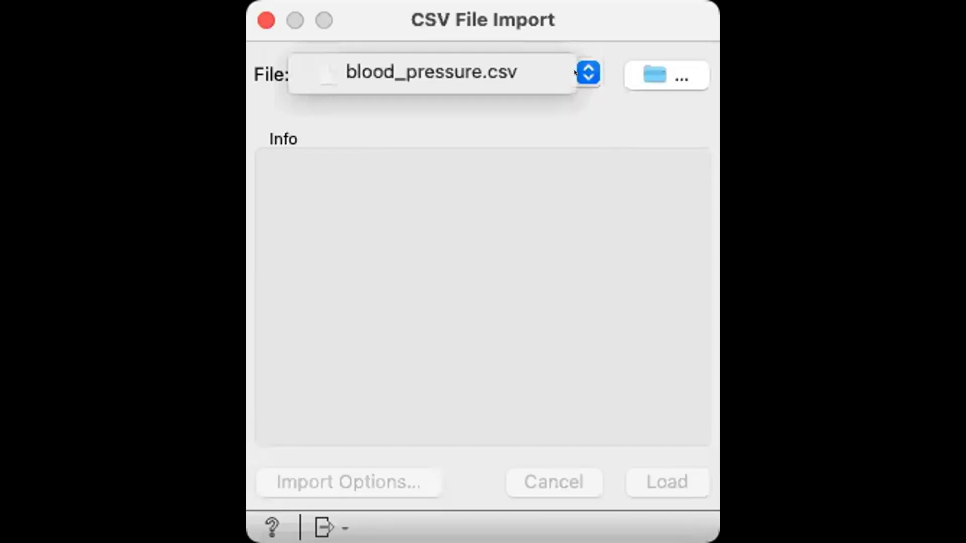
{"action": "left_click", "coordinate": [505, 54]}
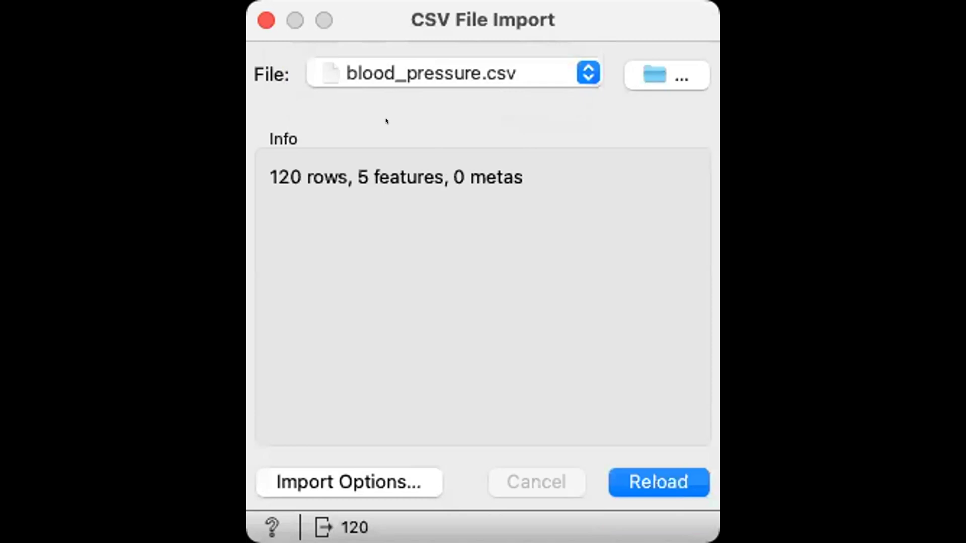
{"action": "left_click", "coordinate": [369, 472]}
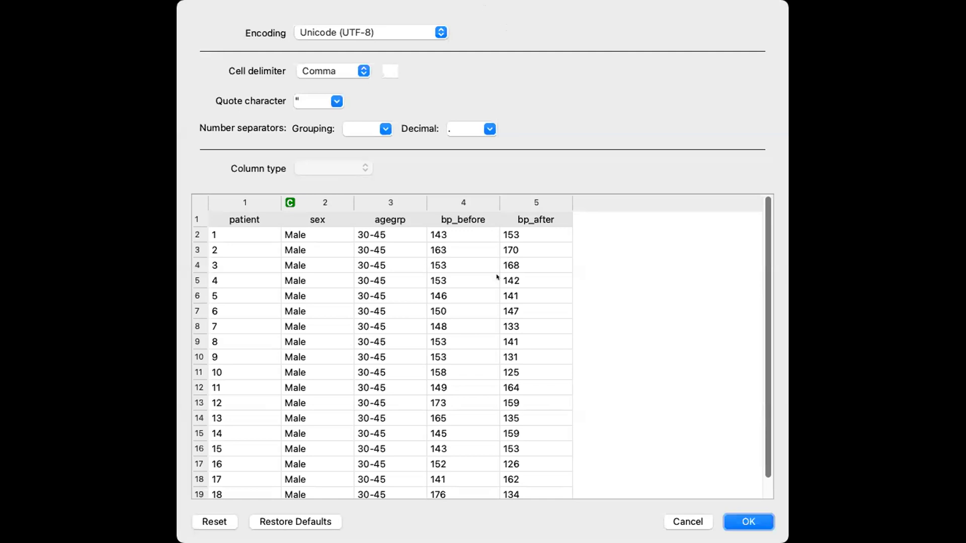
{"action": "scroll", "coordinate": [496, 282], "scroll_direction": "down", "scroll_amount": 3}
{"action": "scroll", "coordinate": [496, 284], "scroll_direction": "up", "scroll_amount": 3}
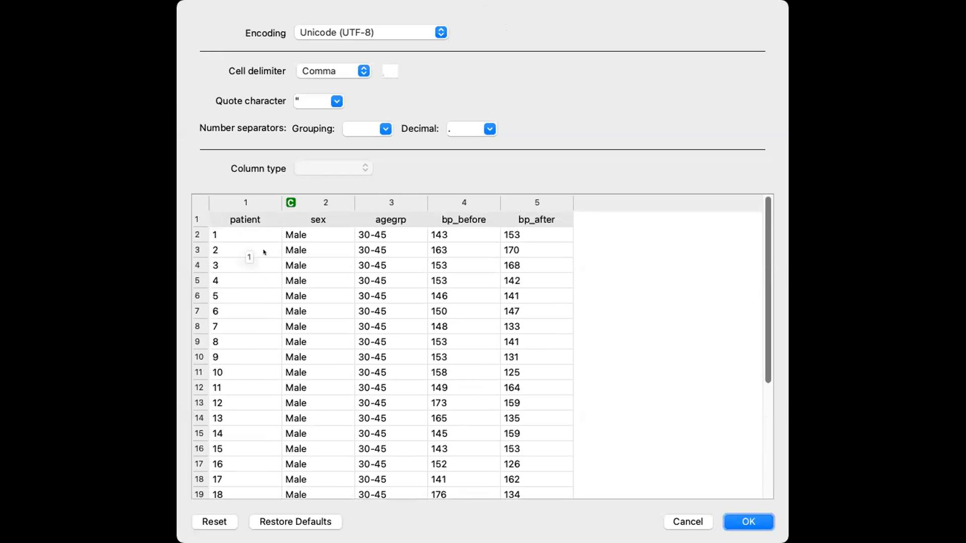
Set the patient column's type to Numeric in the CSV import options.
{"action": "left_click", "coordinate": [249, 213]}
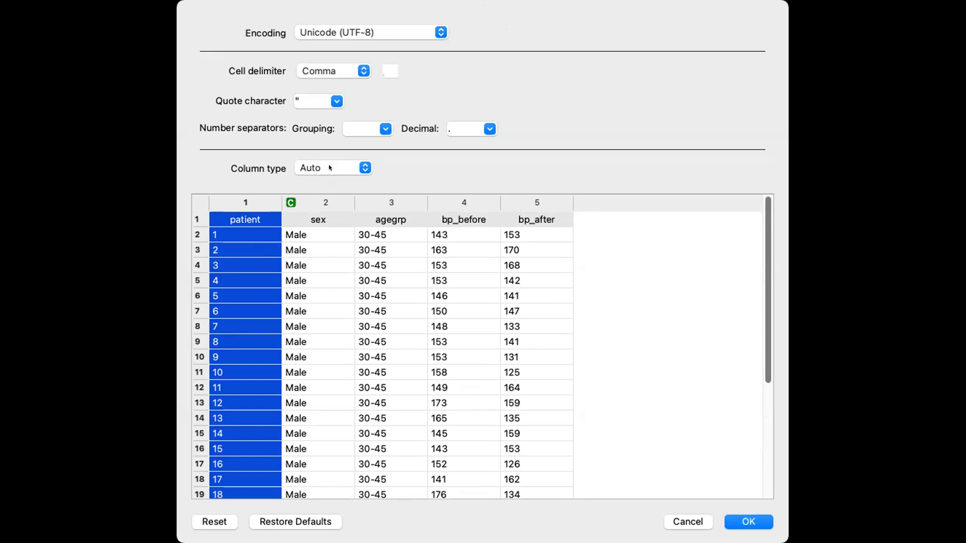
{"action": "scroll", "coordinate": [239, 342], "scroll_direction": "down", "scroll_amount": 4}
{"action": "scroll", "coordinate": [238, 336], "scroll_direction": "up", "scroll_amount": 4}
{"action": "left_click", "coordinate": [312, 167]}
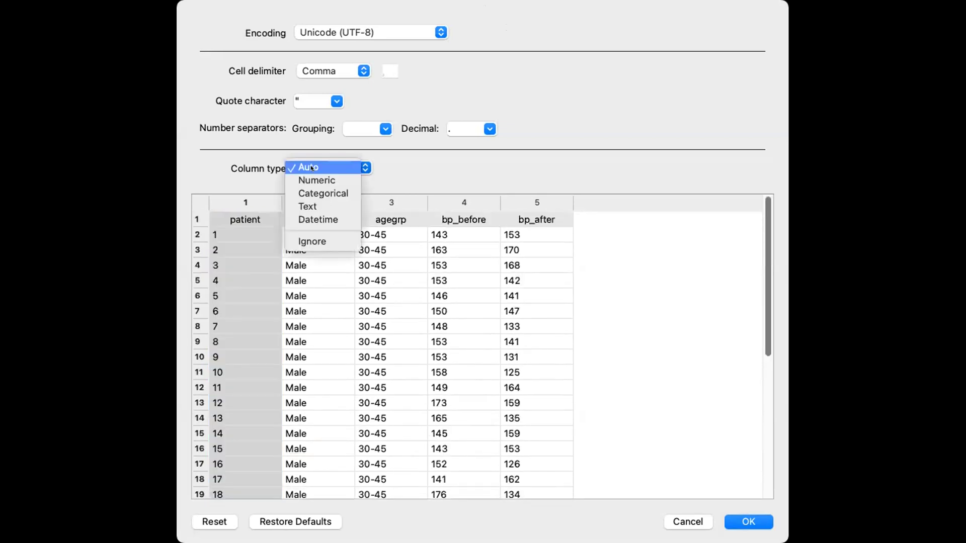
{"action": "left_click", "coordinate": [312, 180]}
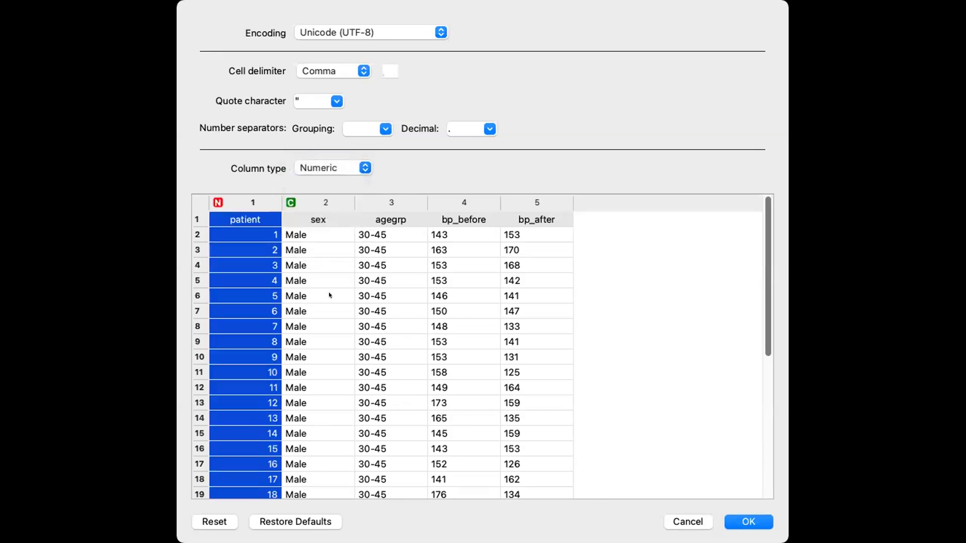
Set the agegrp column's type to Categorical and review its age-group values and the other type choices.
{"action": "left_click", "coordinate": [389, 202]}
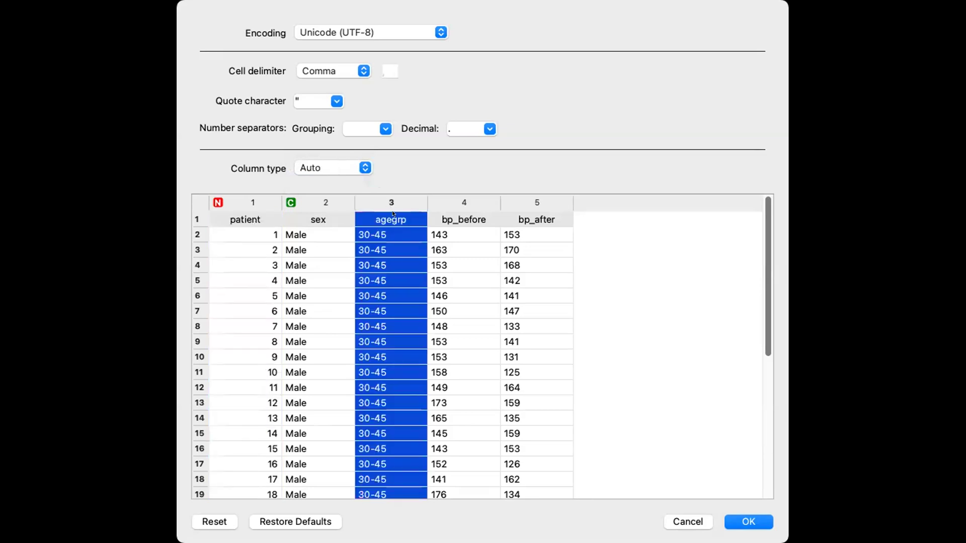
{"action": "left_click", "coordinate": [320, 169]}
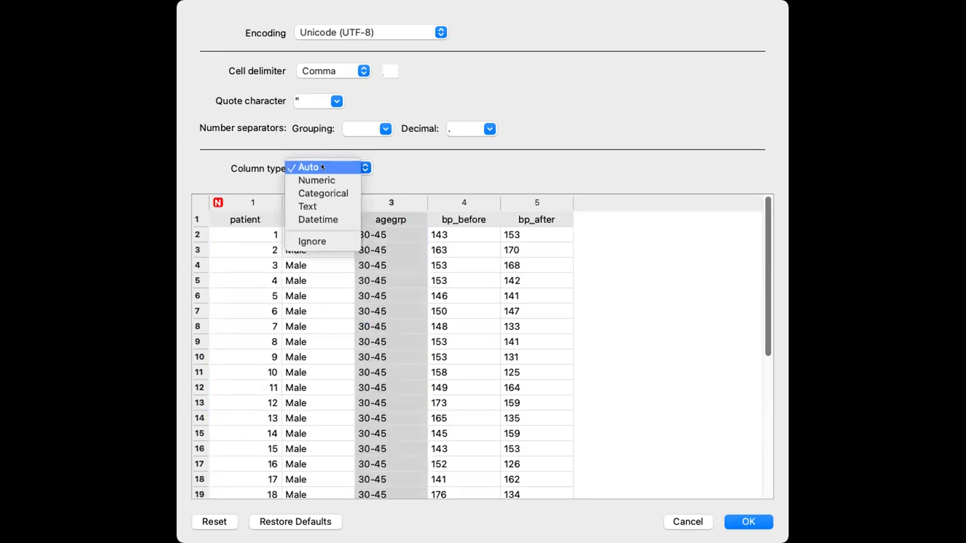
{"action": "left_click", "coordinate": [322, 193]}
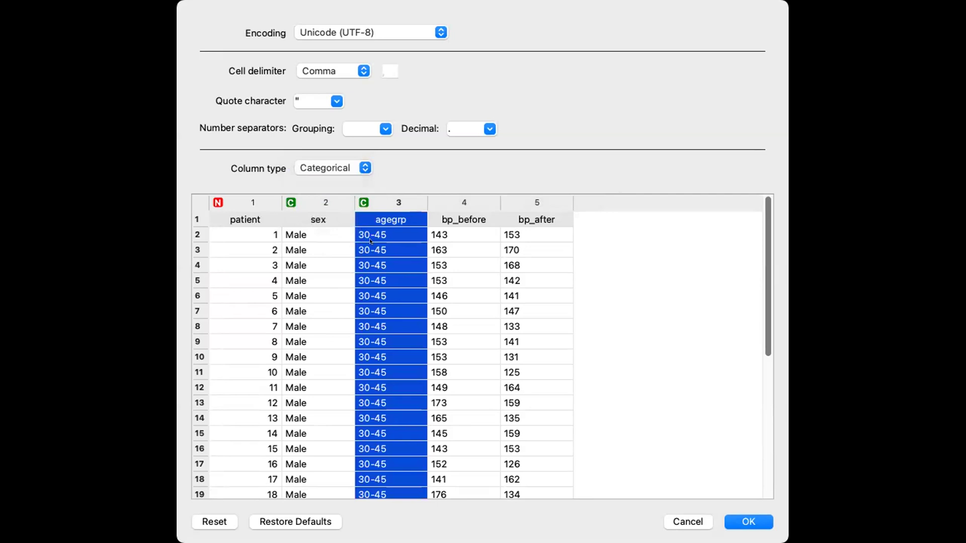
{"action": "scroll", "coordinate": [377, 319], "scroll_direction": "down", "scroll_amount": 8}
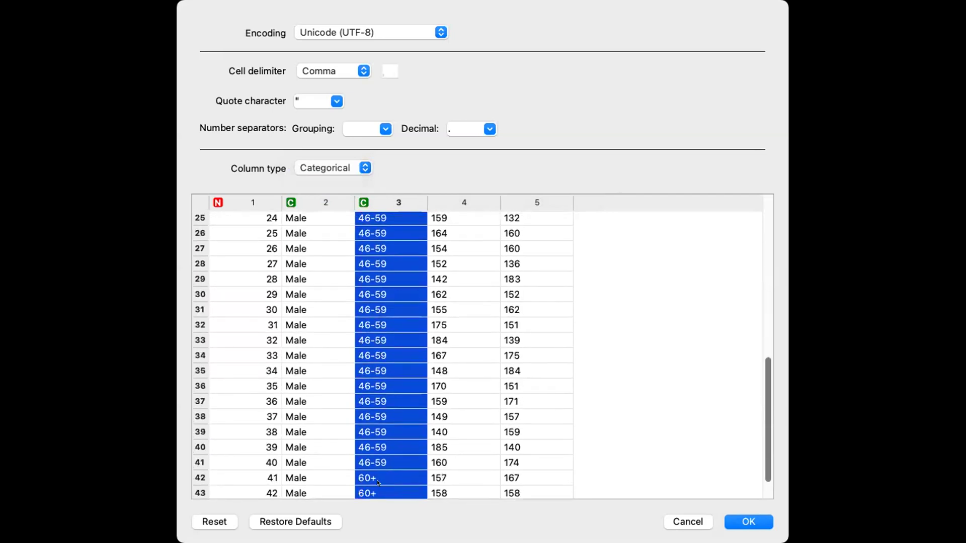
{"action": "scroll", "coordinate": [401, 306], "scroll_direction": "up", "scroll_amount": 8}
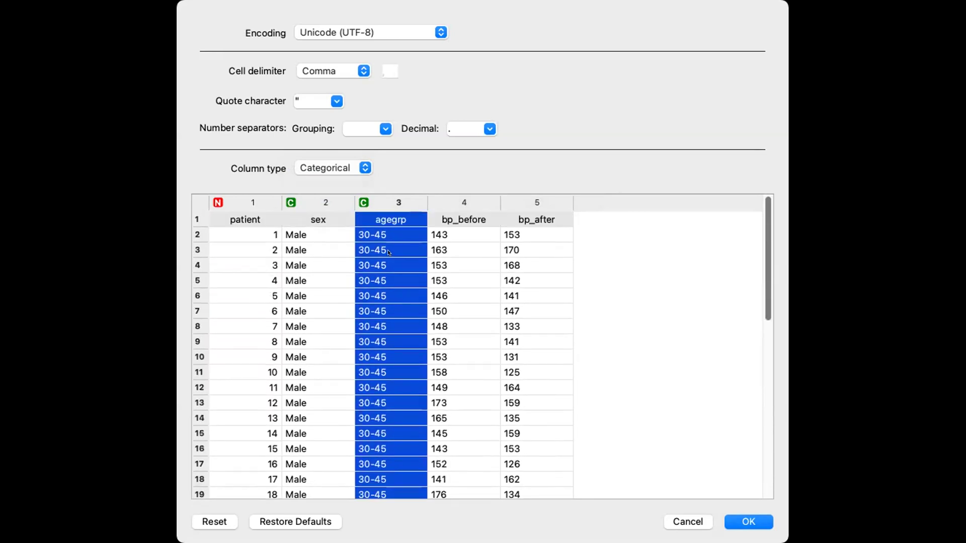
{"action": "left_click", "coordinate": [342, 168]}
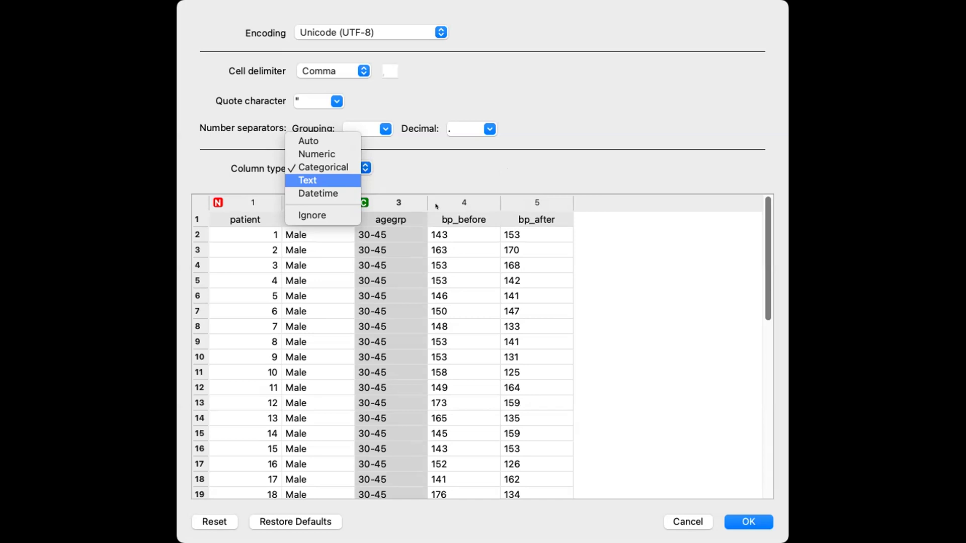
{"action": "left_click", "coordinate": [382, 214]}
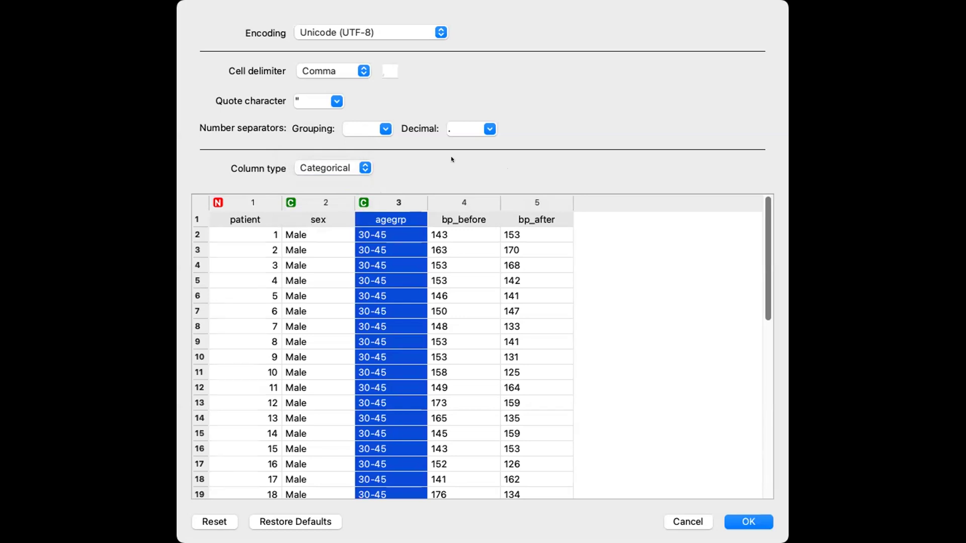
Set the bp_before and bp_after columns' types to Numeric and accept the import options.
{"action": "left_click", "coordinate": [451, 218]}
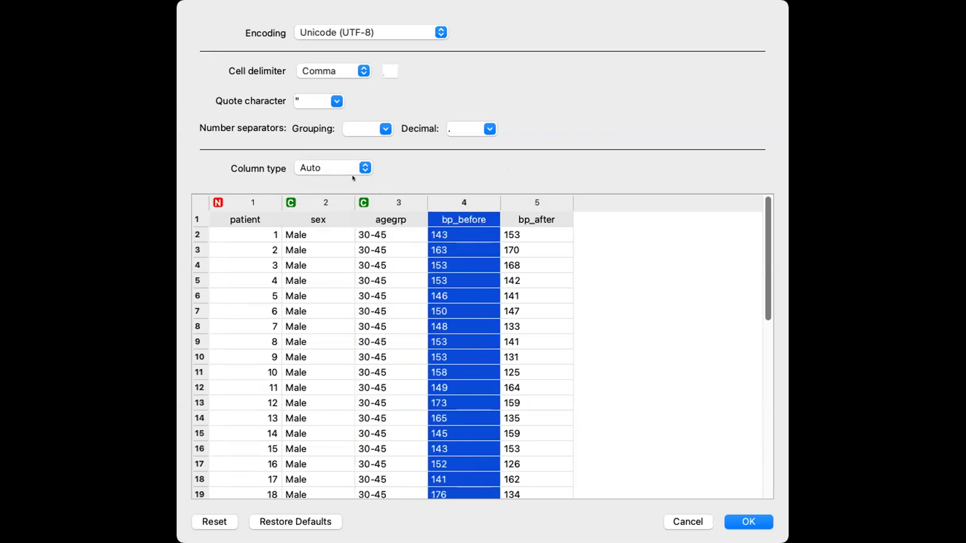
{"action": "left_click", "coordinate": [330, 169]}
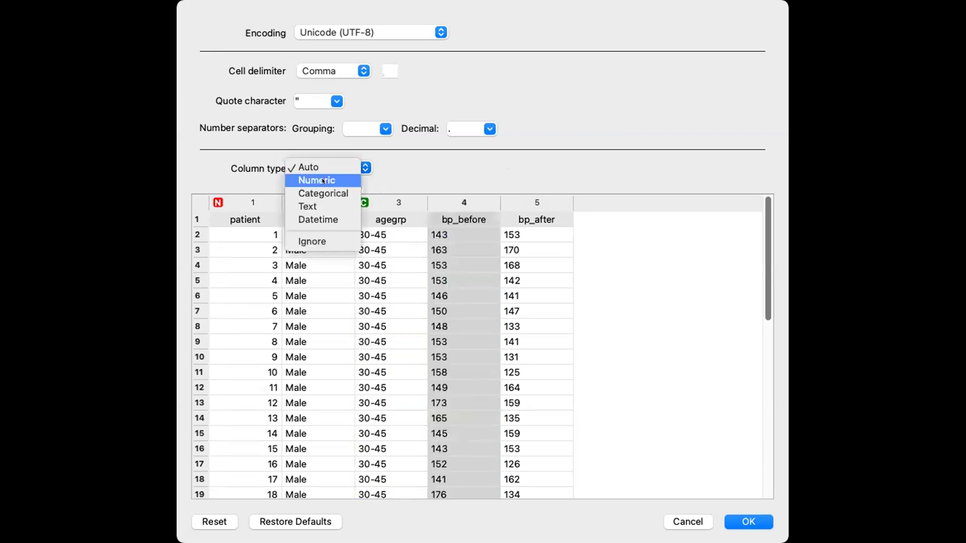
{"action": "left_click", "coordinate": [317, 180]}
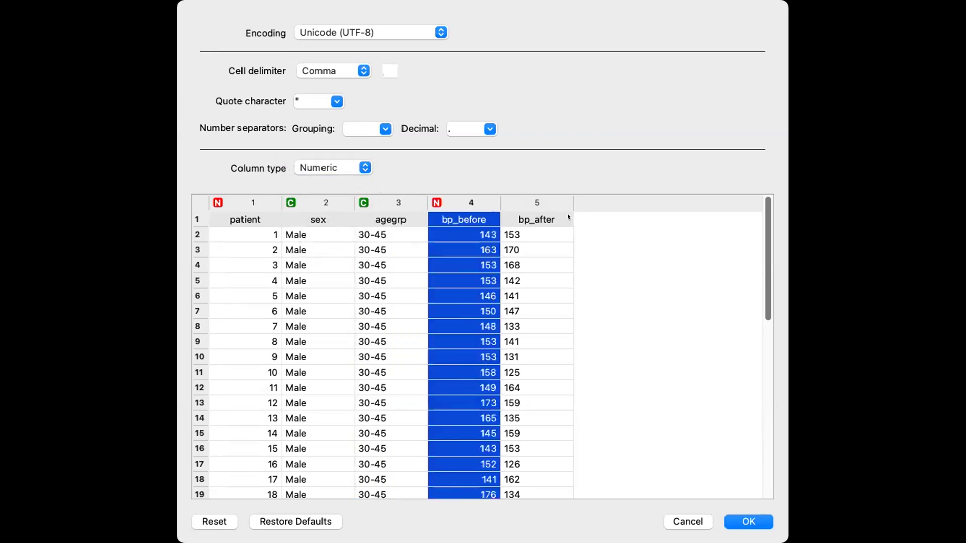
{"action": "left_click", "coordinate": [530, 215]}
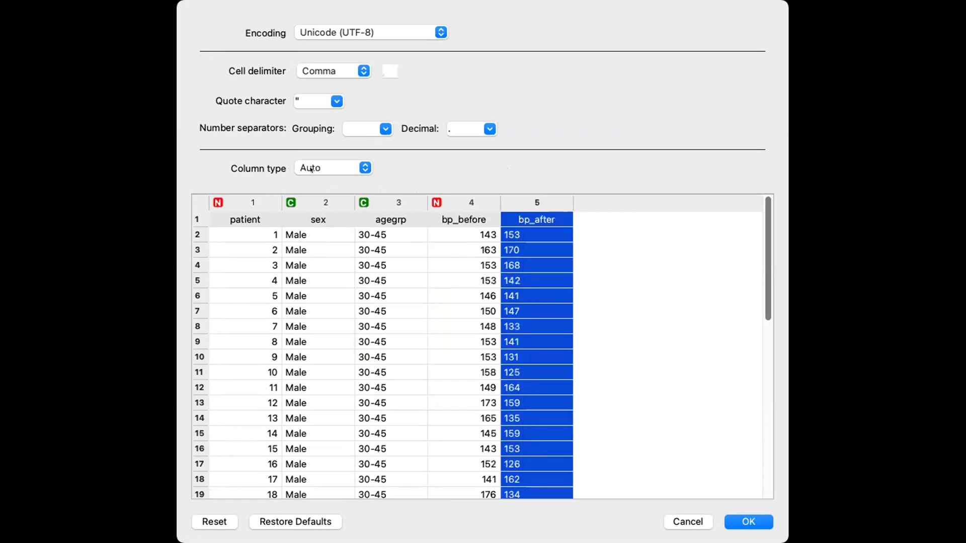
{"action": "left_click", "coordinate": [311, 176]}
{"action": "left_click", "coordinate": [324, 179]}
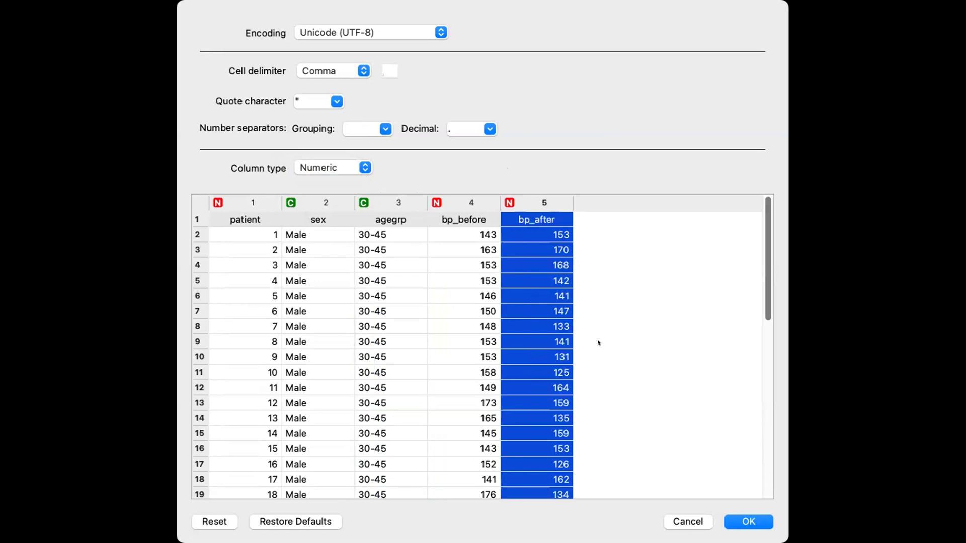
{"action": "left_click", "coordinate": [743, 521]}
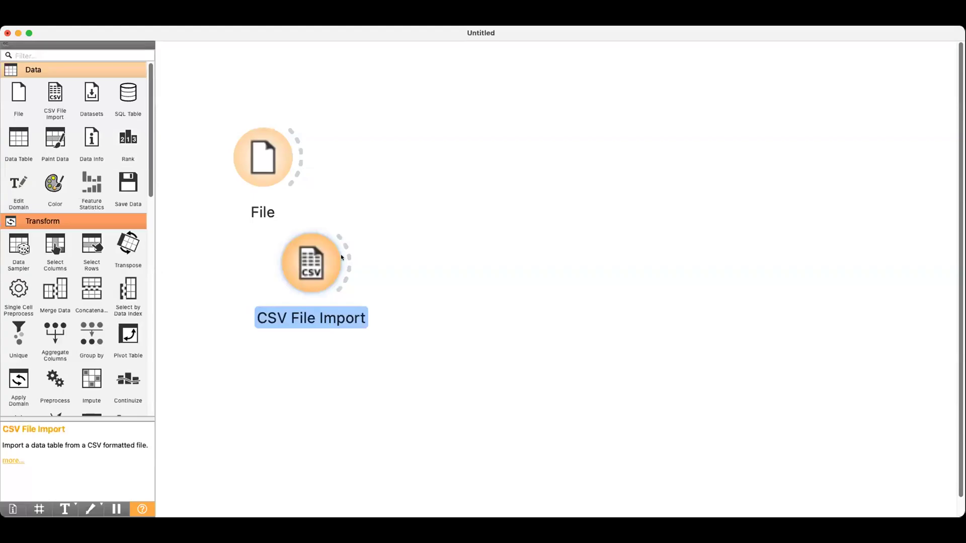
Connect a new Data Table widget to CSV File Import and open it to inspect the imported blood pressure rows.
{"action": "left_click_drag", "start_coordinate": [312, 259], "coordinate": [311, 288]}
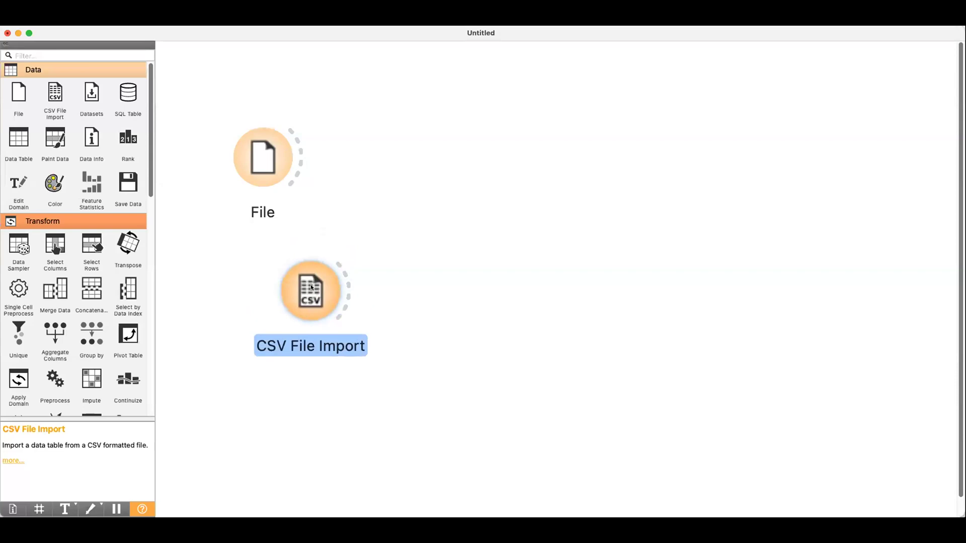
{"action": "left_click", "coordinate": [19, 138]}
{"action": "left_click_drag", "start_coordinate": [347, 298], "coordinate": [545, 290]}
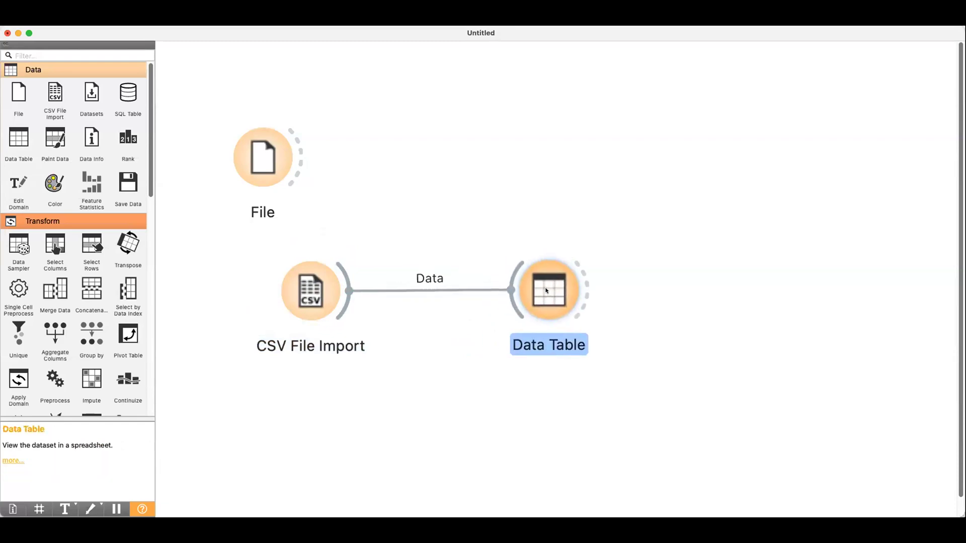
{"action": "double_click", "coordinate": [546, 290]}
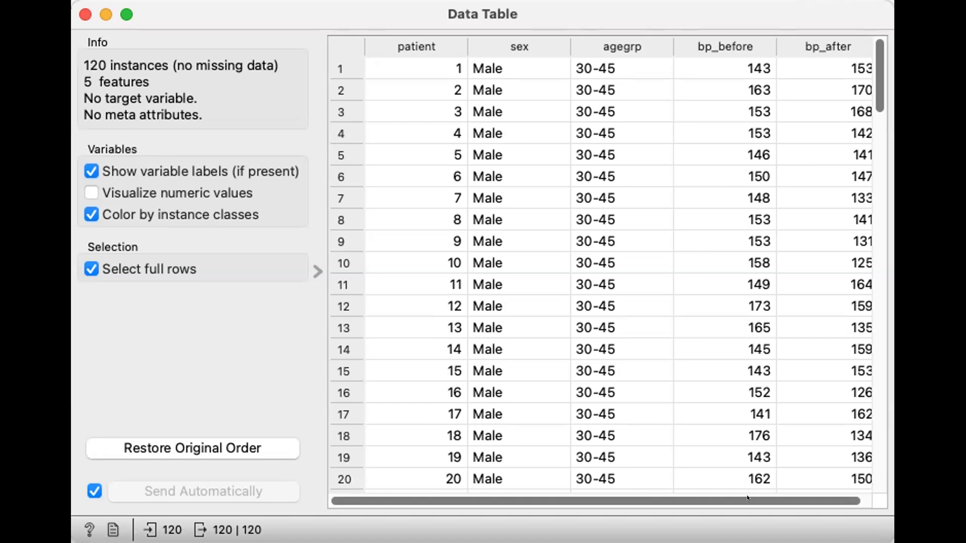
{"action": "scroll", "coordinate": [747, 498], "scroll_direction": "right", "scroll_amount": 2}
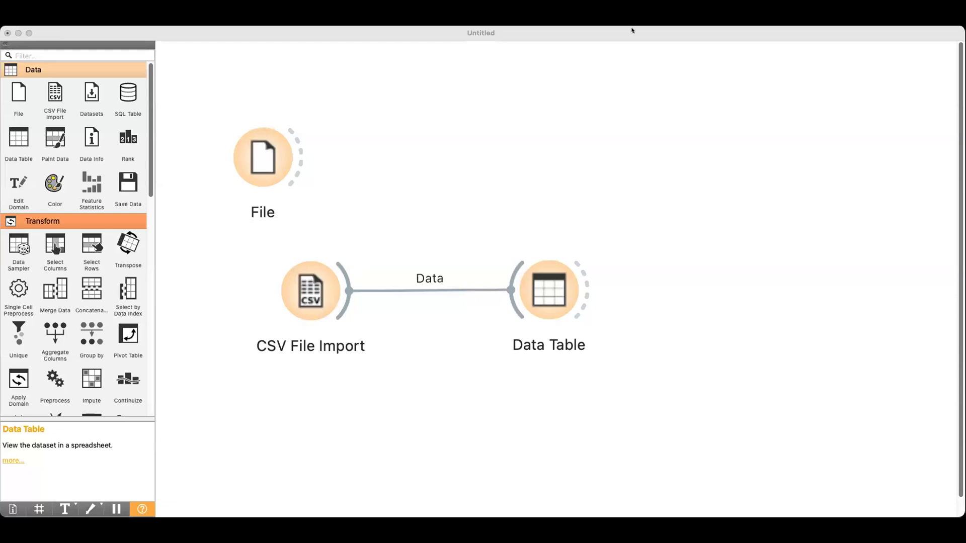
Move the Data Table widget level with the File widget and add a Tree Viewer widget below and to its right.
{"action": "left_click", "coordinate": [530, 185]}
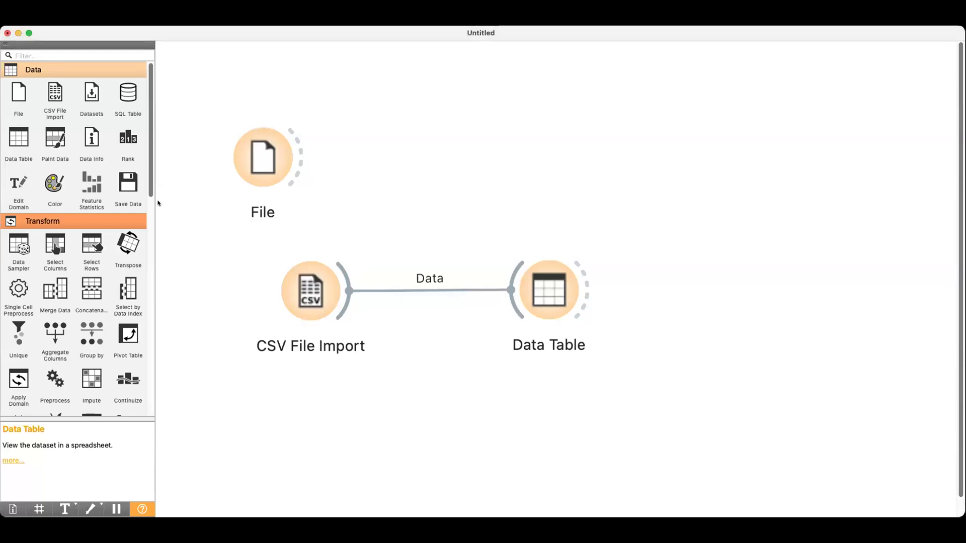
{"action": "scroll", "coordinate": [98, 215], "scroll_direction": "down", "scroll_amount": 4}
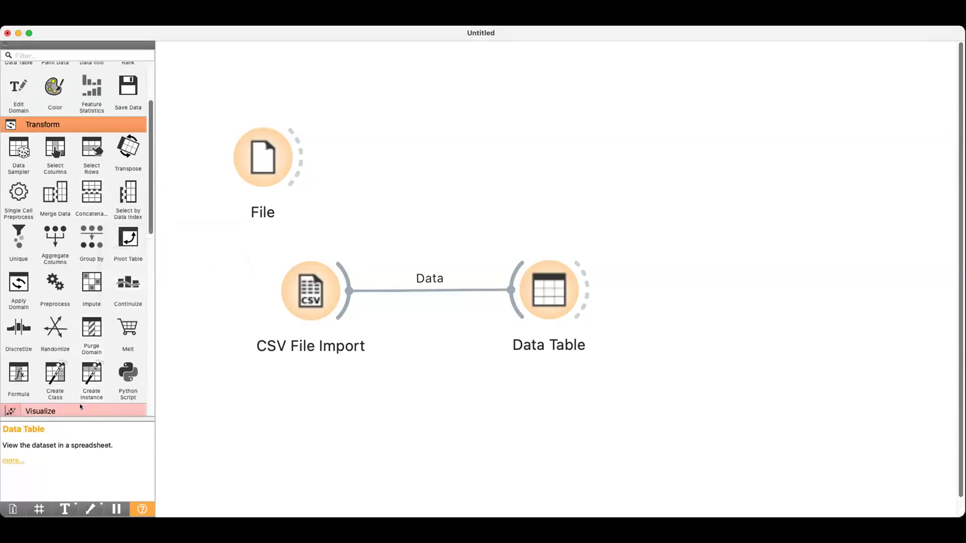
{"action": "scroll", "coordinate": [83, 322], "scroll_direction": "down", "scroll_amount": 9}
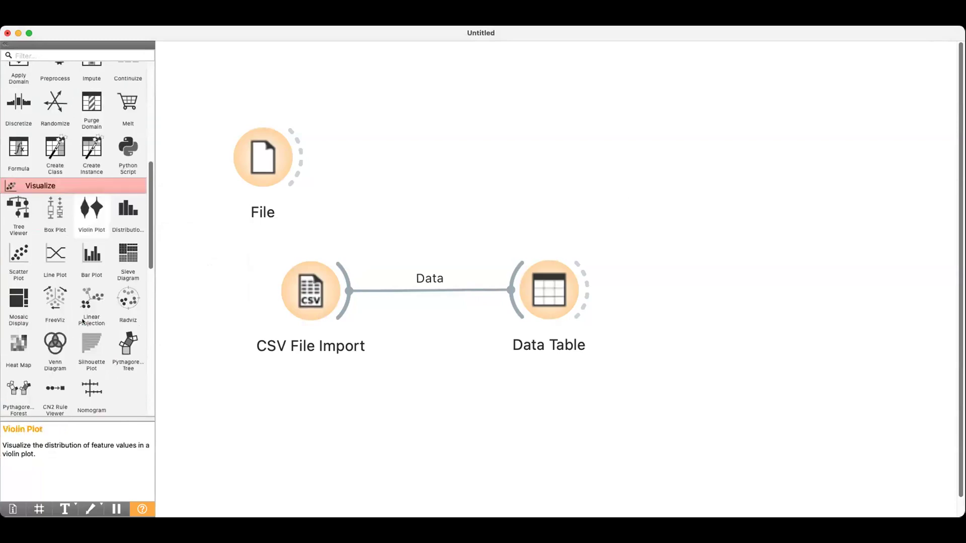
{"action": "scroll", "coordinate": [83, 322], "scroll_direction": "down", "scroll_amount": 3}
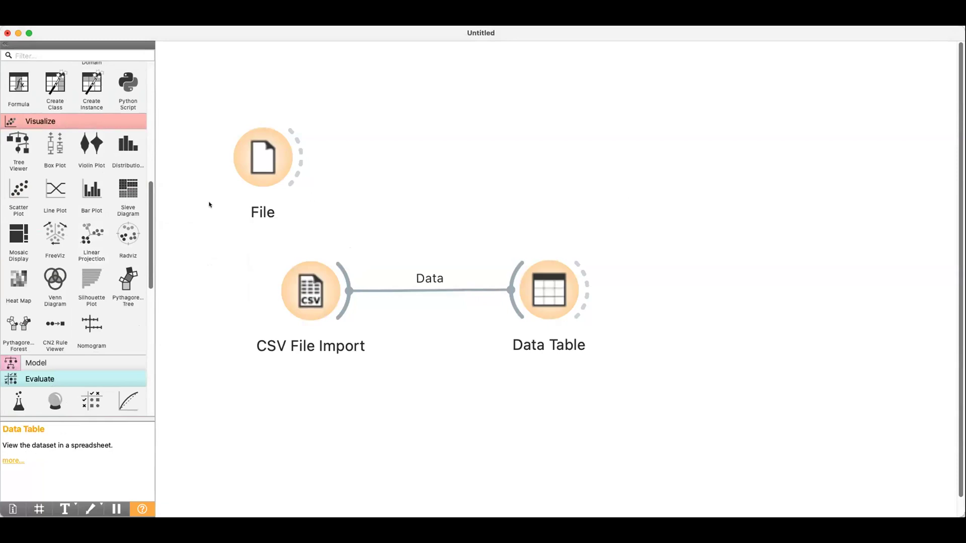
{"action": "left_click_drag", "start_coordinate": [545, 292], "coordinate": [555, 173]}
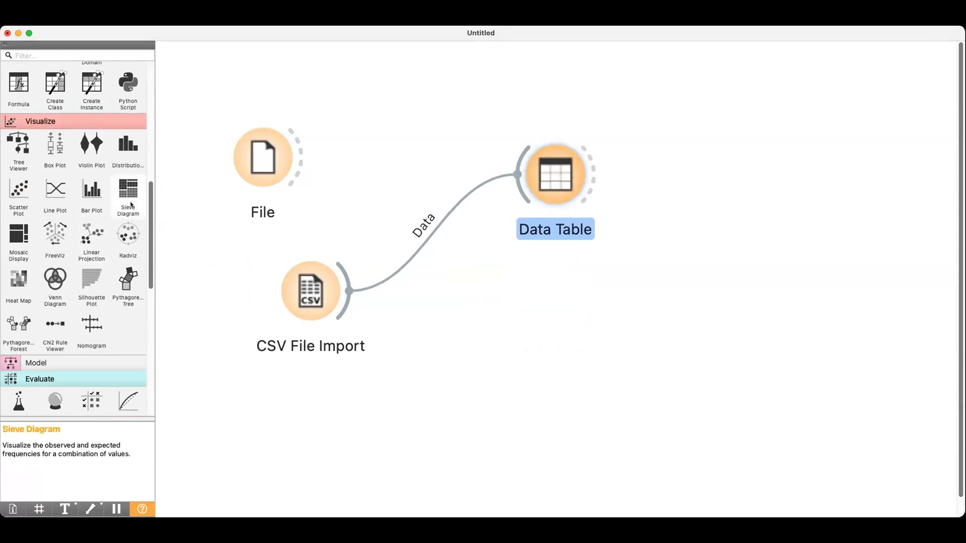
{"action": "left_click", "coordinate": [19, 141]}
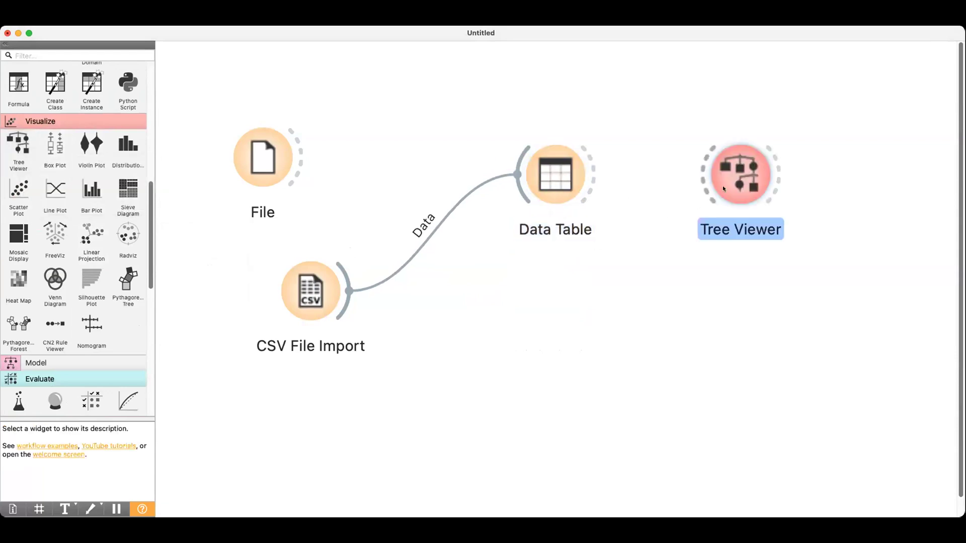
{"action": "left_click_drag", "start_coordinate": [731, 192], "coordinate": [705, 359]}
Add a Tree model widget beside Tree Viewer, feed it from CSV File Import, and connect its output to Tree Viewer.
{"action": "left_click", "coordinate": [71, 364]}
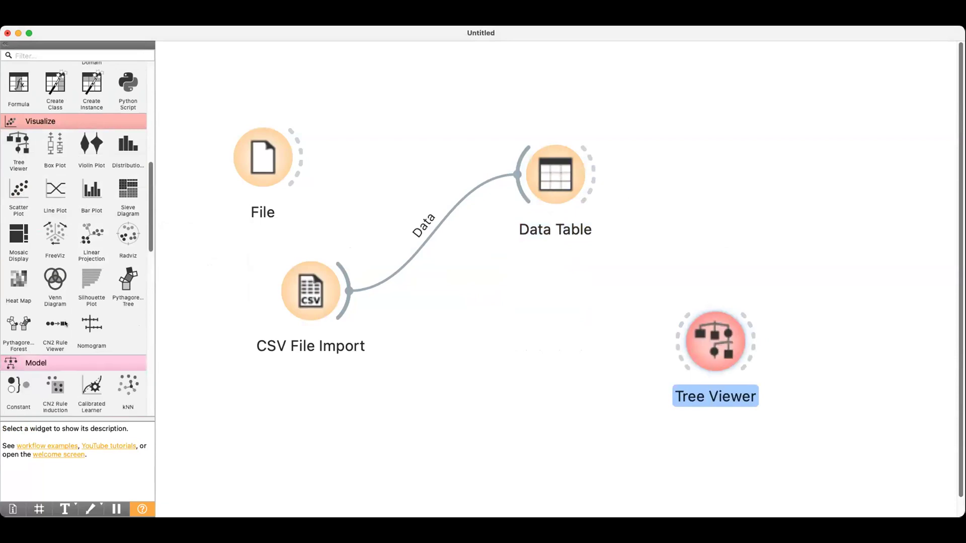
{"action": "scroll", "coordinate": [63, 323], "scroll_direction": "down", "scroll_amount": 2}
{"action": "left_click", "coordinate": [18, 305]}
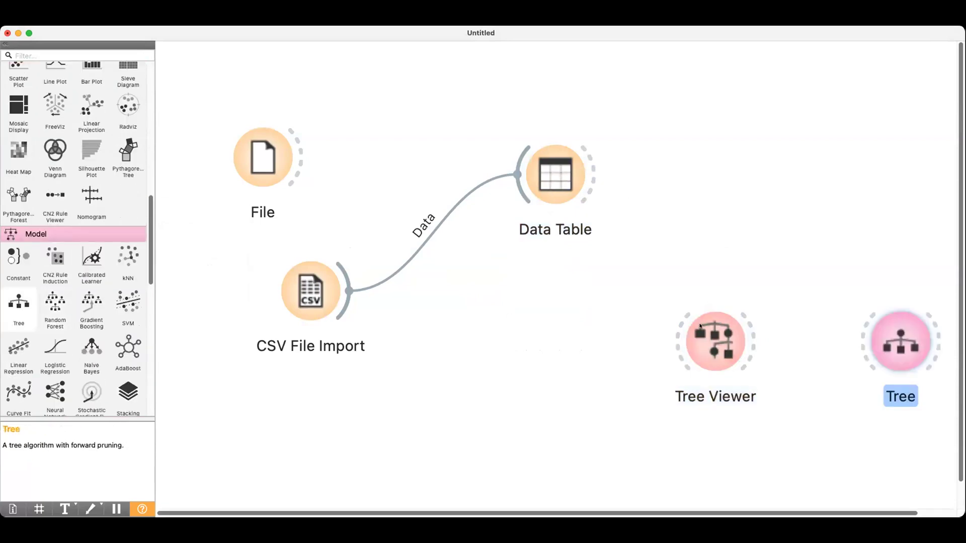
{"action": "left_click_drag", "start_coordinate": [898, 340], "coordinate": [514, 356]}
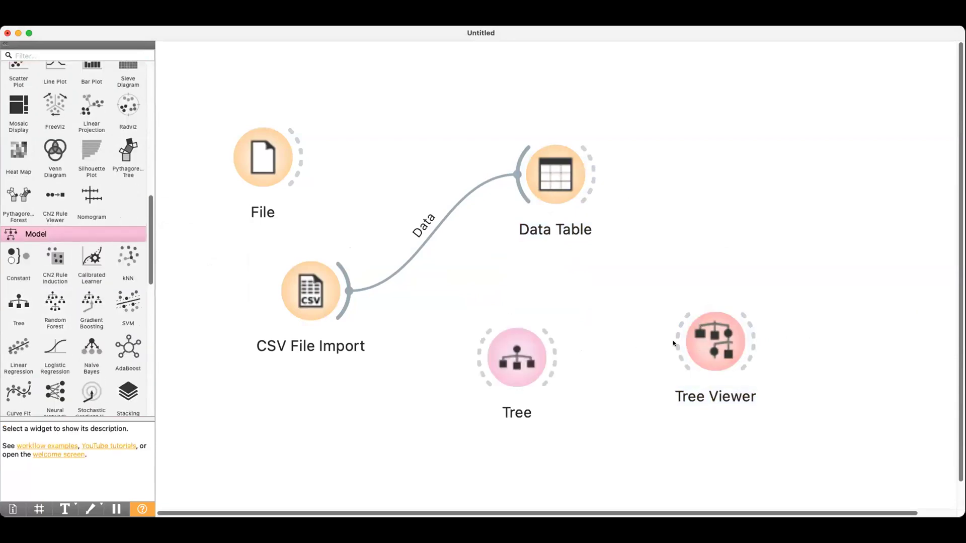
{"action": "left_click_drag", "start_coordinate": [348, 291], "coordinate": [477, 357]}
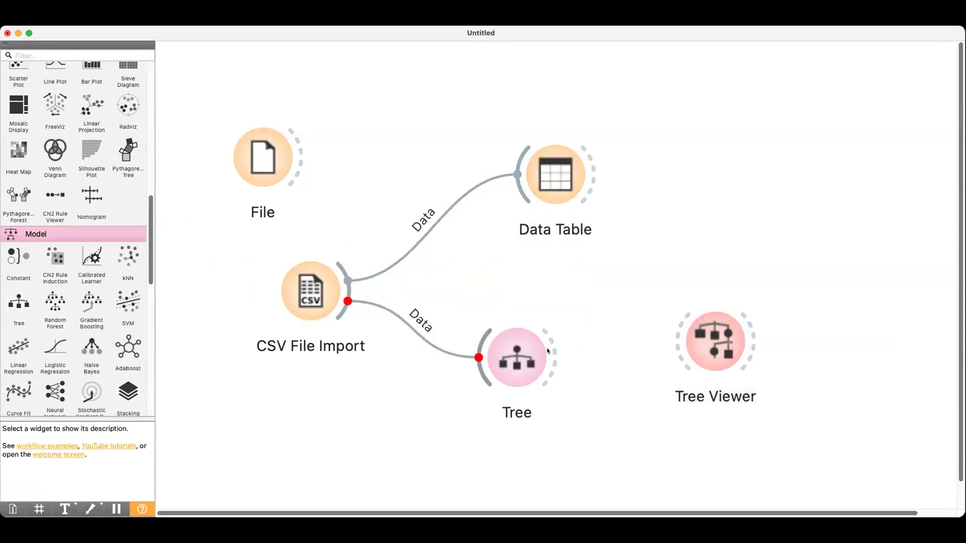
{"action": "left_click_drag", "start_coordinate": [554, 357], "coordinate": [688, 348]}
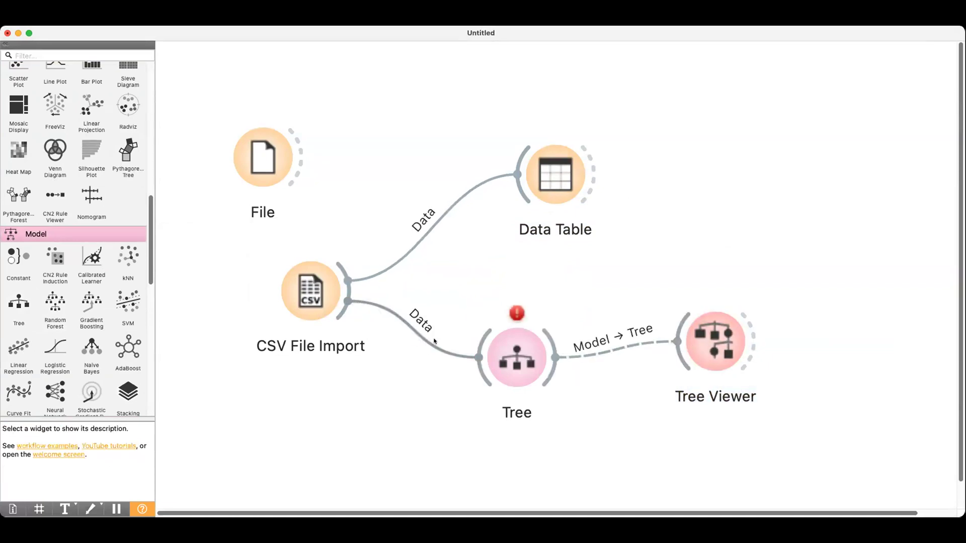
Inspect the CSV File Import widget and the channel connections of its link to the Tree widget.
{"action": "double_click", "coordinate": [319, 297]}
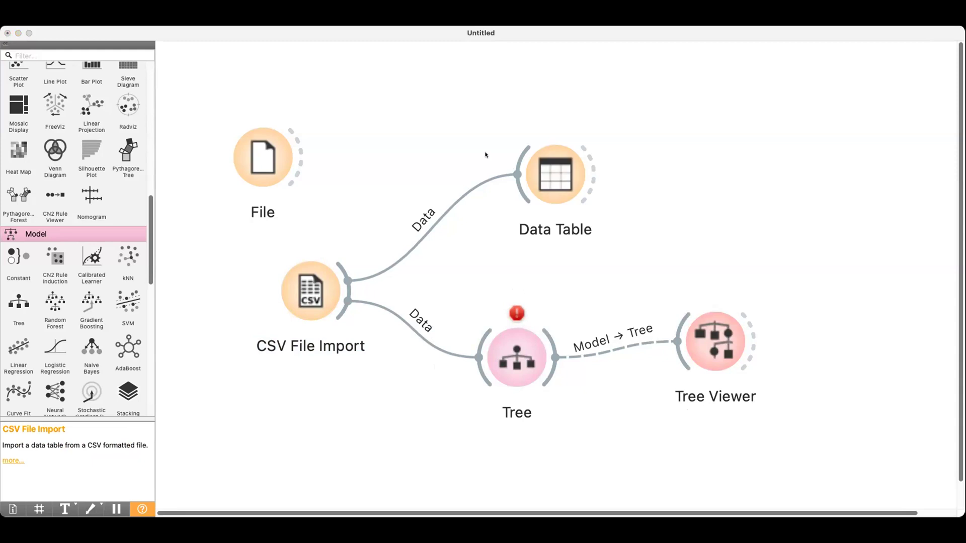
{"action": "double_click", "coordinate": [448, 352]}
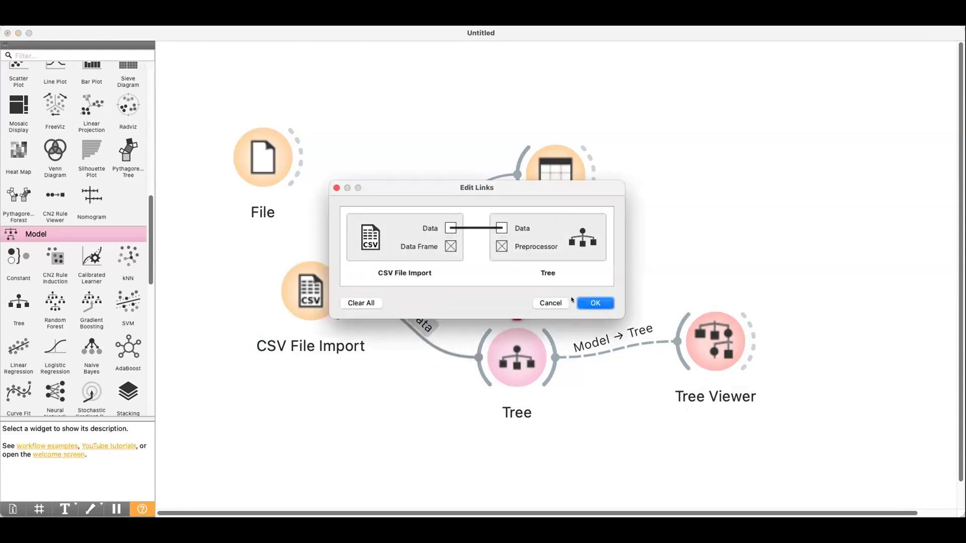
{"action": "left_click", "coordinate": [553, 303]}
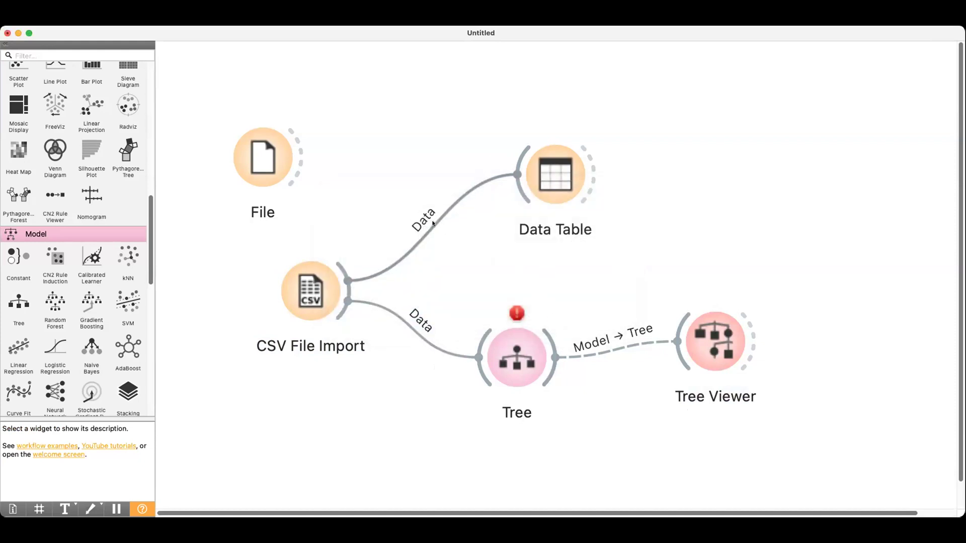
{"action": "left_click", "coordinate": [410, 331]}
{"action": "double_click", "coordinate": [410, 331]}
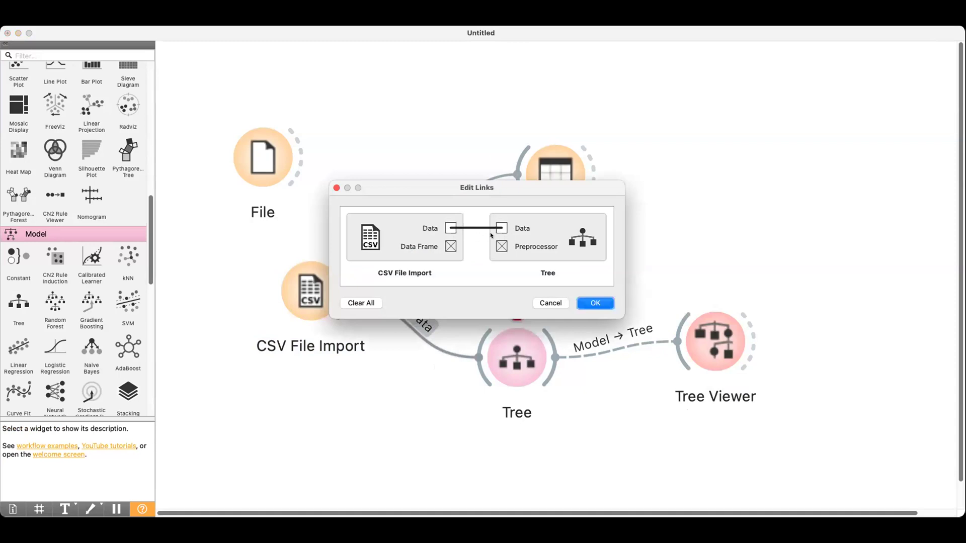
{"action": "left_click", "coordinate": [595, 303]}
Rearrange the Tree and CSV File Import widgets, then place a Data Sampler between them, linked to CSV File Import.
{"action": "left_click_drag", "start_coordinate": [498, 353], "coordinate": [520, 301]}
{"action": "left_click_drag", "start_coordinate": [313, 293], "coordinate": [308, 291]}
{"action": "left_click_drag", "start_coordinate": [151, 230], "coordinate": [149, 74]}
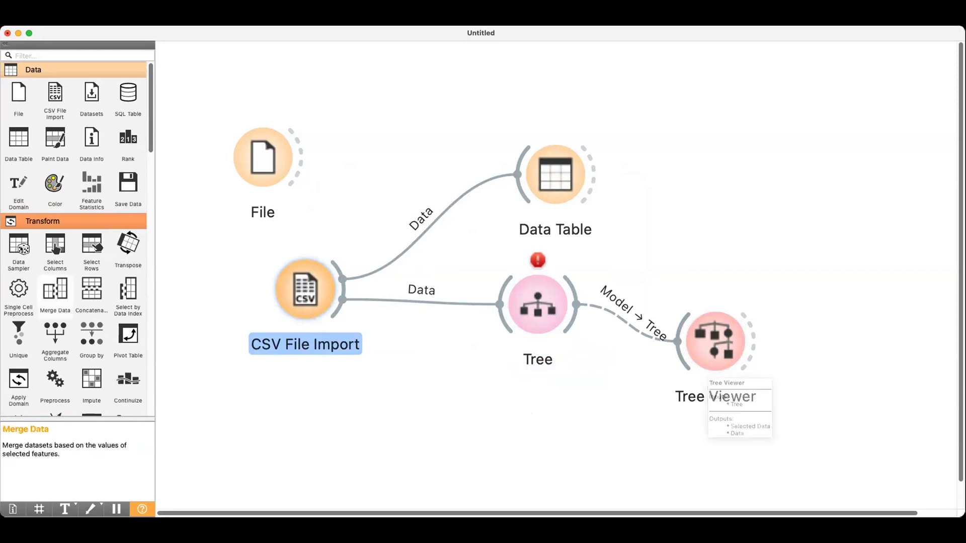
{"action": "left_click_drag", "start_coordinate": [19, 245], "coordinate": [426, 355]}
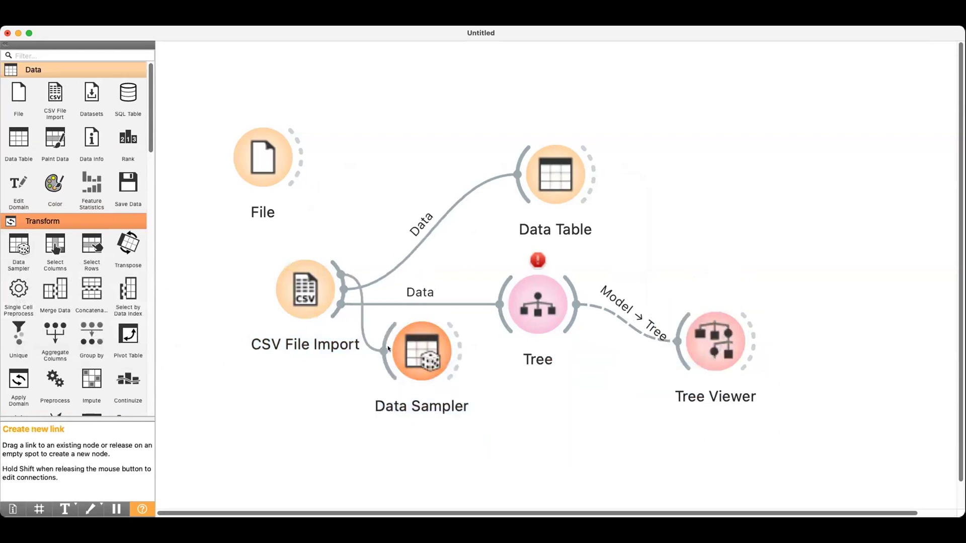
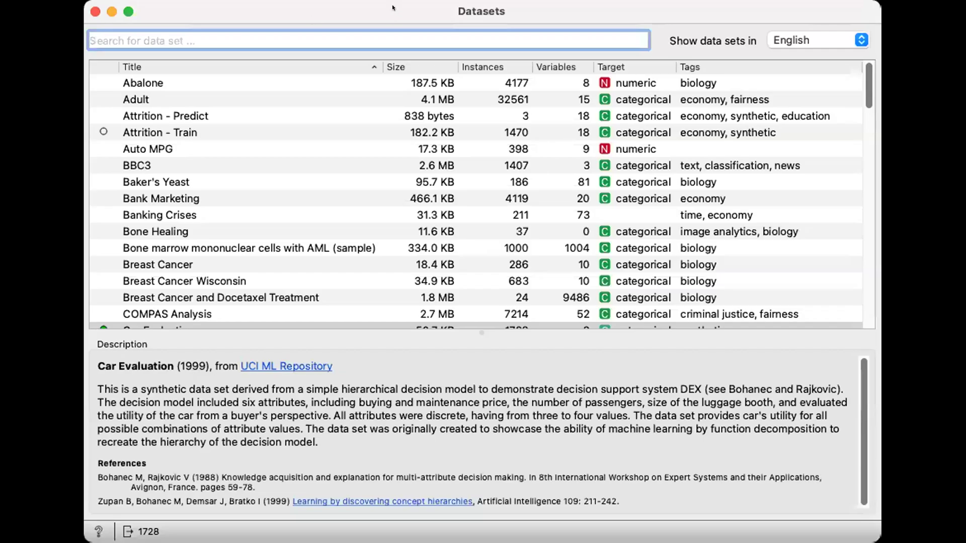
Keep the Datasets list in English, enlarge its window, and load the Attrition - Train dataset.
{"action": "left_click", "coordinate": [789, 42]}
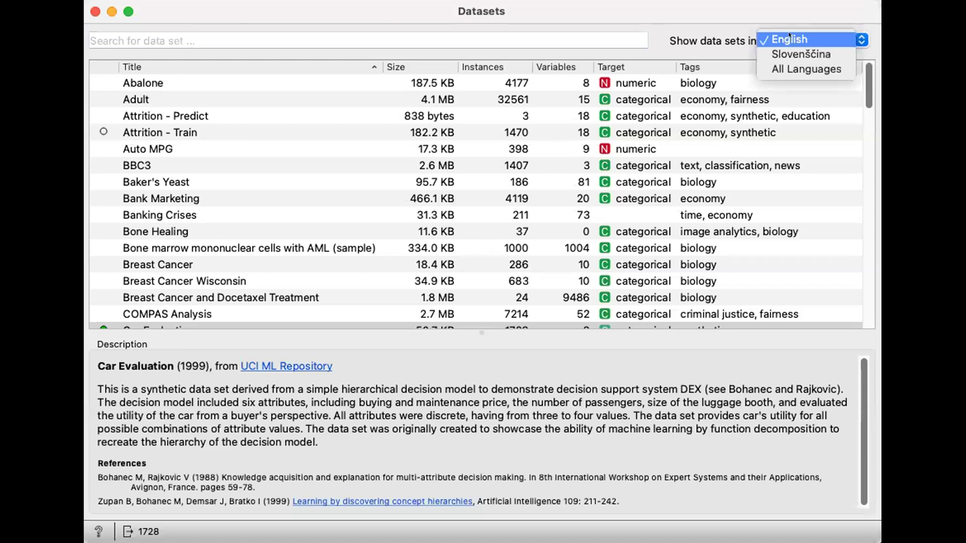
{"action": "left_click", "coordinate": [787, 36]}
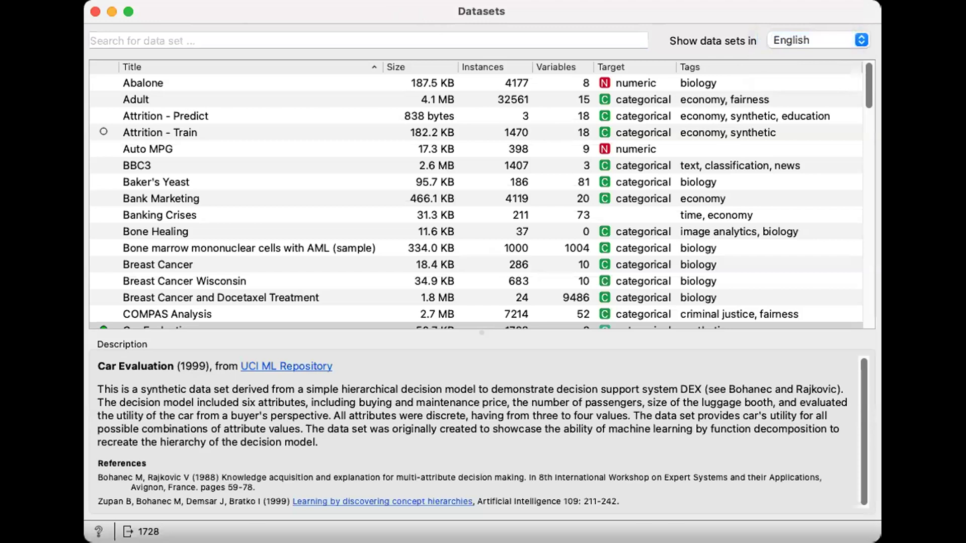
{"action": "left_click_drag", "start_coordinate": [880, 542], "coordinate": [957, 542]}
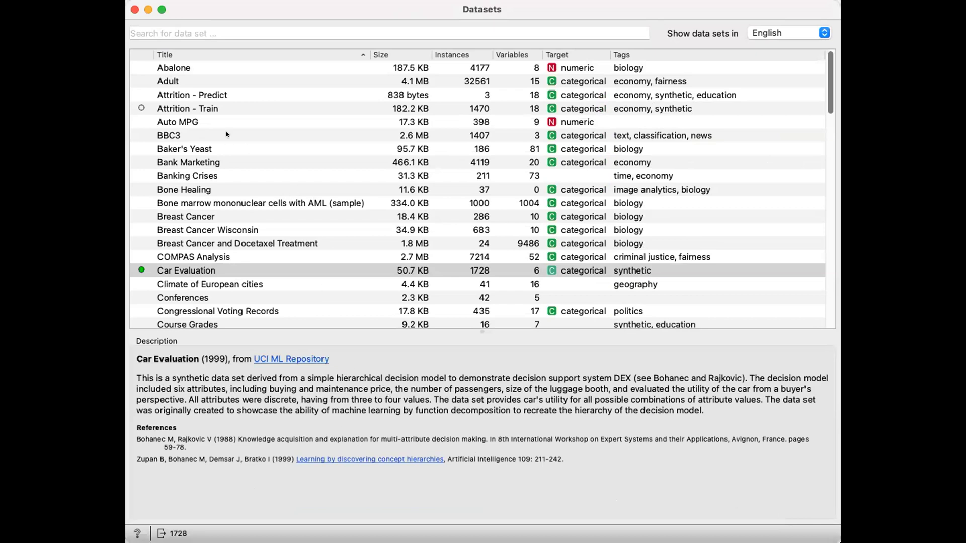
{"action": "left_click", "coordinate": [203, 108]}
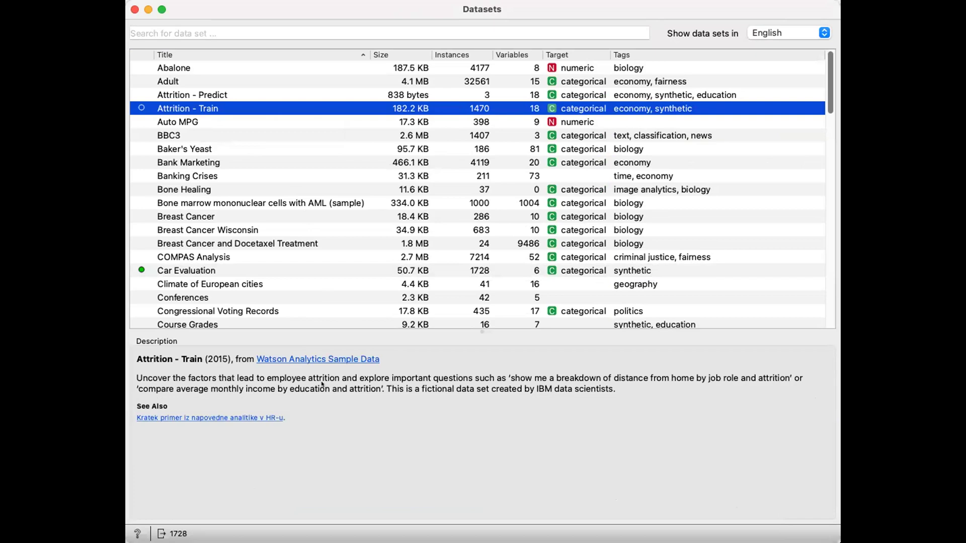
{"action": "left_click", "coordinate": [173, 108]}
{"action": "key", "text": "super+Tab"}
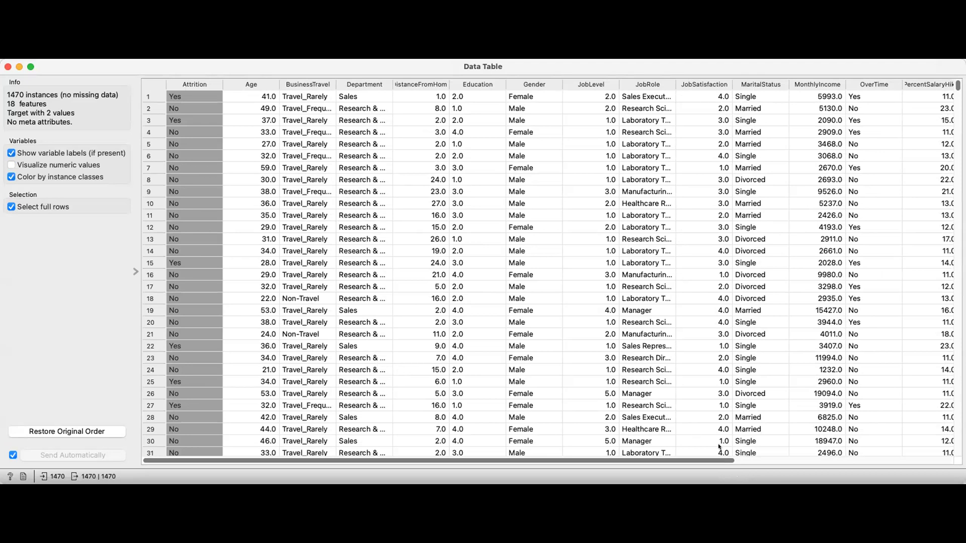
Examine the attrition data's variables in the Data Table, widening the OverTime and JobRole columns for readability.
{"action": "scroll", "coordinate": [736, 462], "scroll_direction": "right", "scroll_amount": 5}
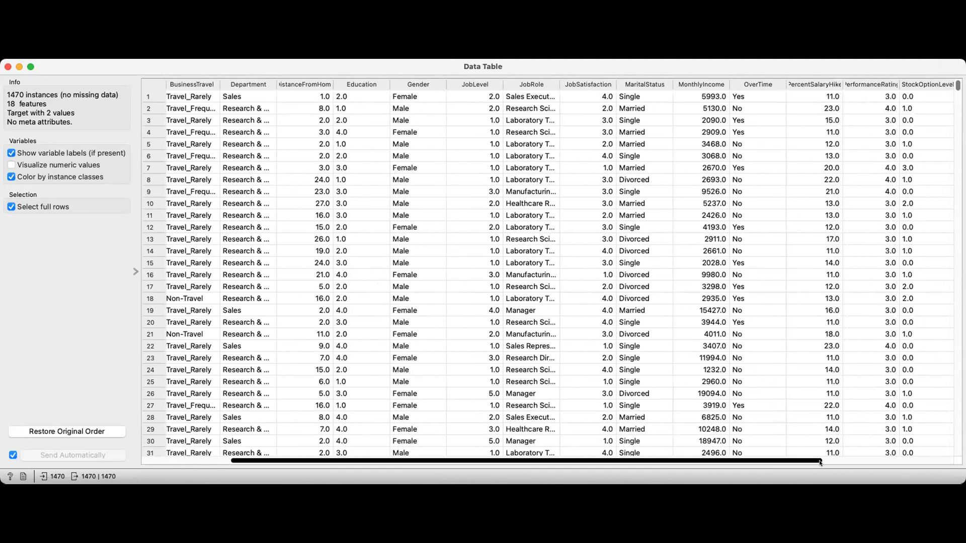
{"action": "scroll", "coordinate": [907, 463], "scroll_direction": "right", "scroll_amount": 3}
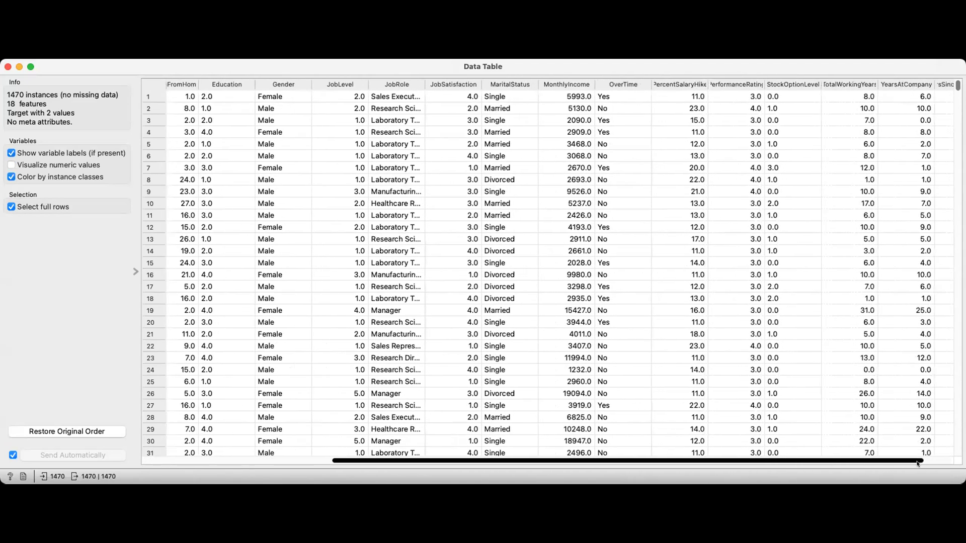
{"action": "left_click_drag", "start_coordinate": [651, 84], "coordinate": [676, 84]}
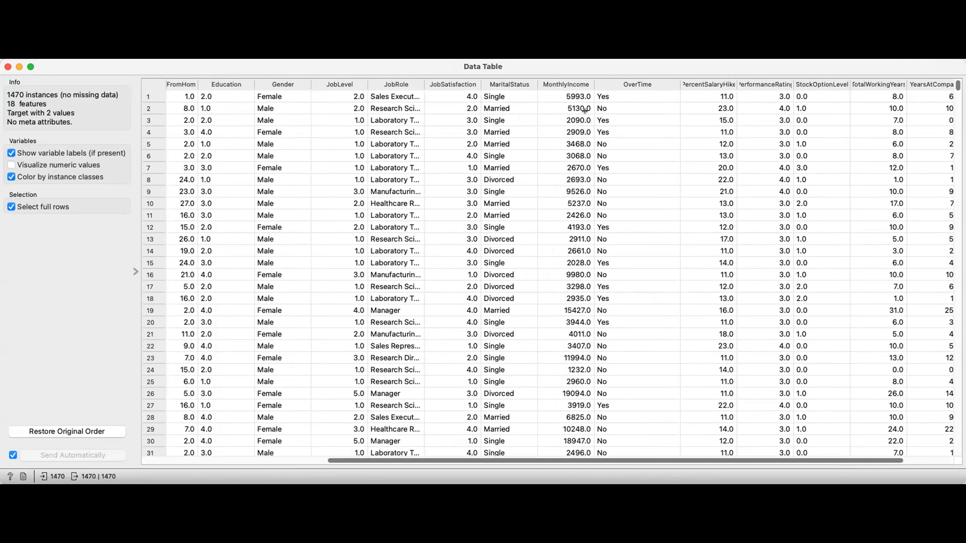
{"action": "double_click", "coordinate": [422, 83]}
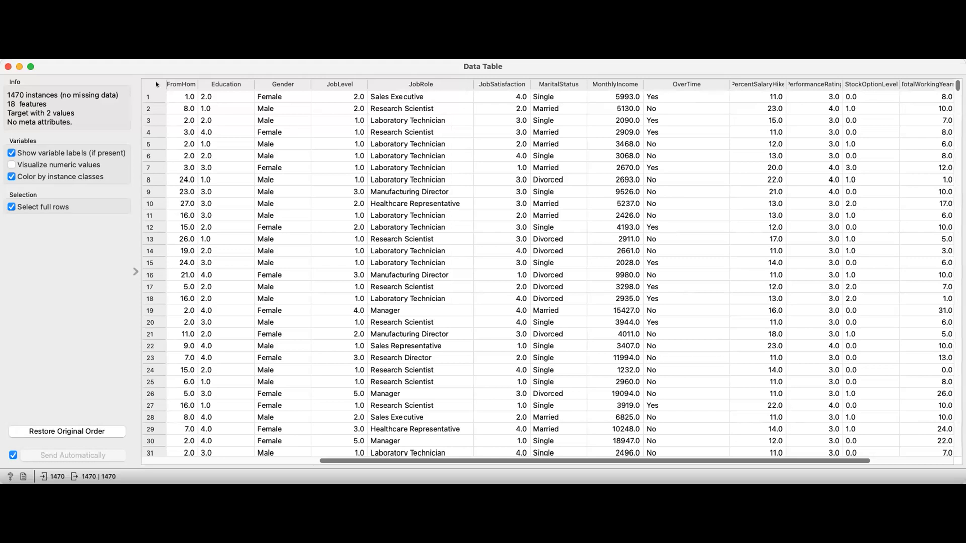
{"action": "left_click_drag", "start_coordinate": [503, 461], "coordinate": [337, 463]}
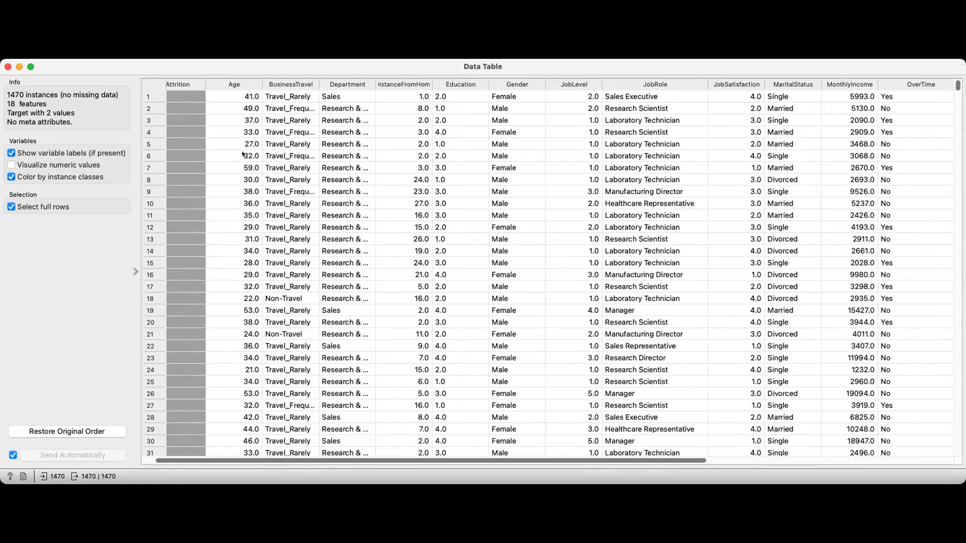
{"action": "left_click", "coordinate": [2, 262]}
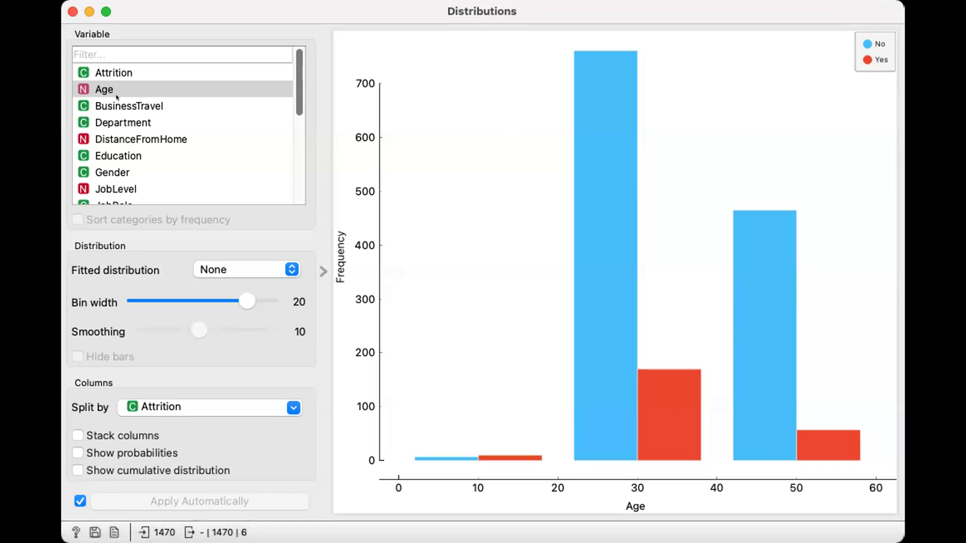
Compare the distributions of Department, Education, Gender, OverTime and MaritalStatus, split by Attrition.
{"action": "left_click", "coordinate": [119, 114]}
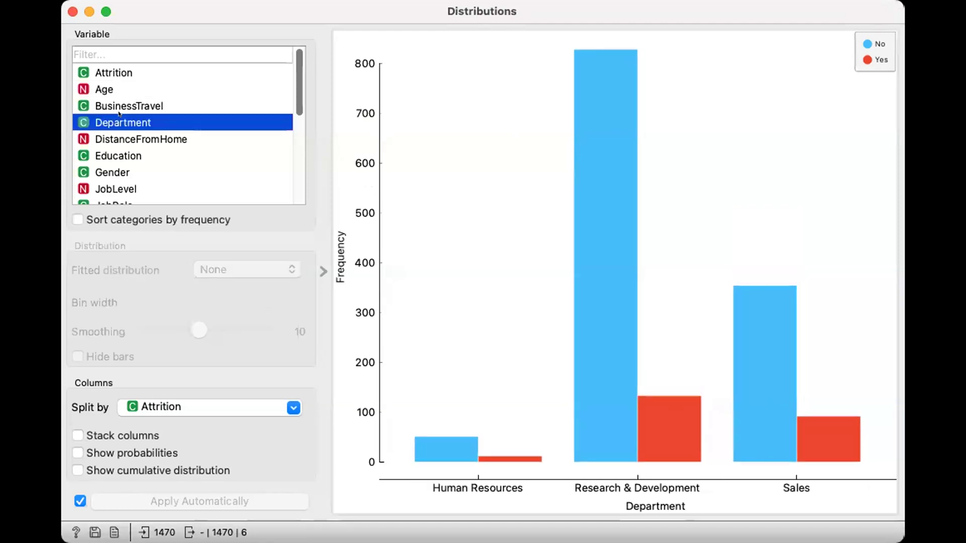
{"action": "left_click", "coordinate": [117, 154]}
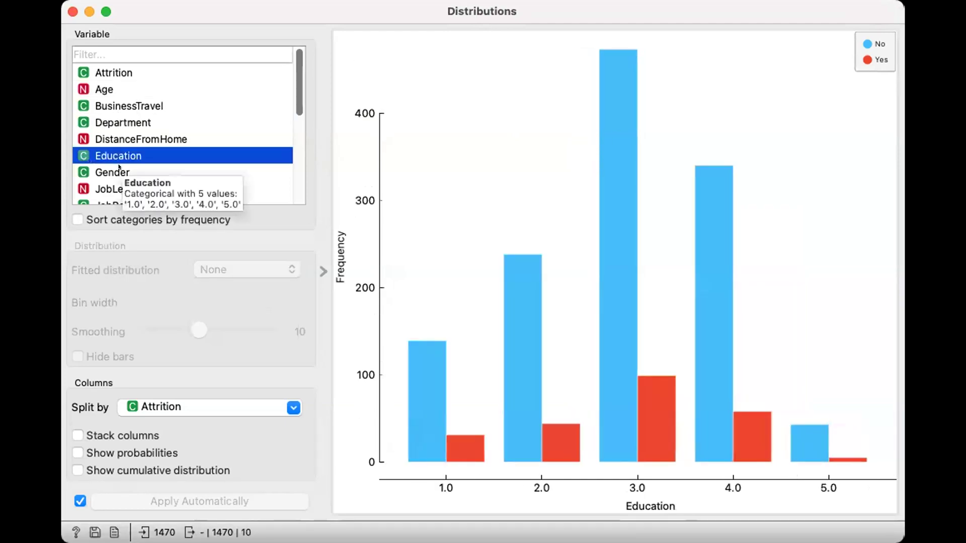
{"action": "left_click", "coordinate": [119, 169]}
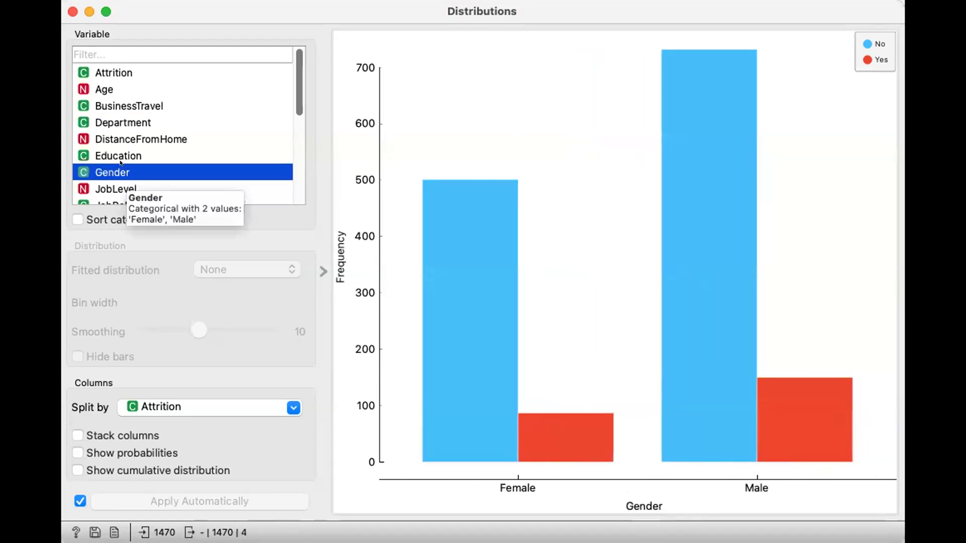
{"action": "scroll", "coordinate": [122, 163], "scroll_direction": "down", "scroll_amount": 3}
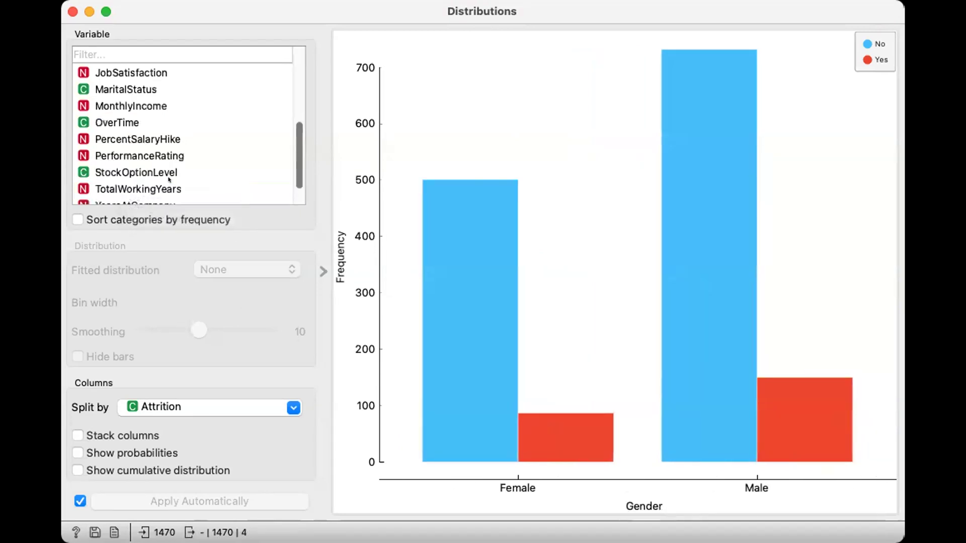
{"action": "left_click", "coordinate": [126, 122]}
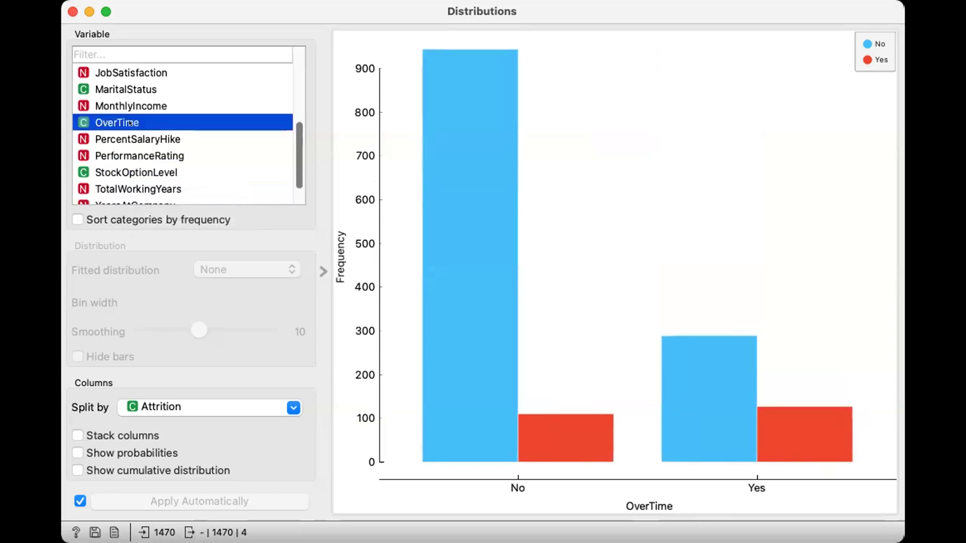
{"action": "left_click", "coordinate": [121, 89]}
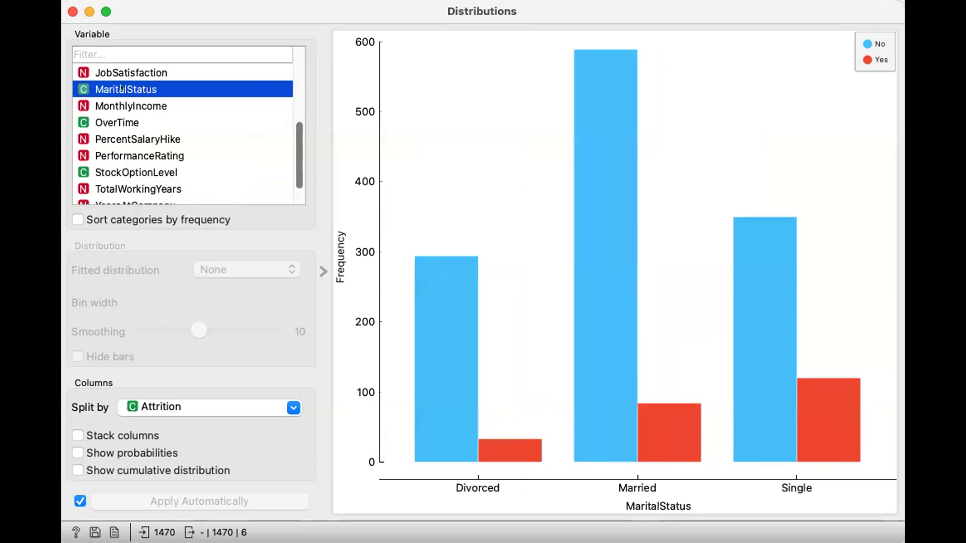
Inspect the Yes attrition bar for the Single category in the MaritalStatus distribution and return to the workflow.
{"action": "left_click", "coordinate": [820, 412]}
{"action": "mouse_move", "coordinate": [822, 415]}
{"action": "left_click", "coordinate": [236, 7]}
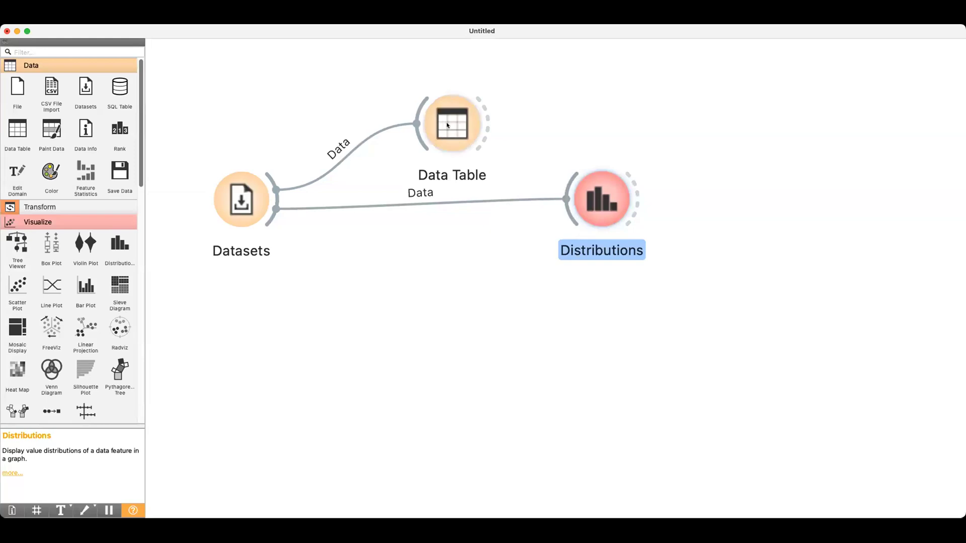
Rearrange the workflow so Distributions sits above and beside Datasets and Data Table lies farther out, level with Datasets.
{"action": "left_click", "coordinate": [477, 149]}
{"action": "left_click_drag", "start_coordinate": [476, 149], "coordinate": [516, 232]}
{"action": "left_click_drag", "start_coordinate": [600, 200], "coordinate": [377, 108]}
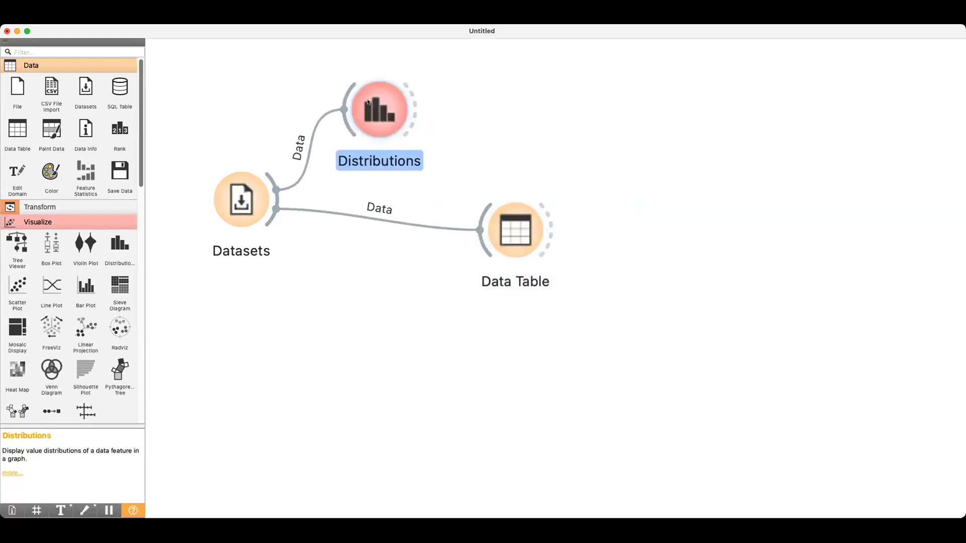
{"action": "left_click_drag", "start_coordinate": [512, 234], "coordinate": [524, 202]}
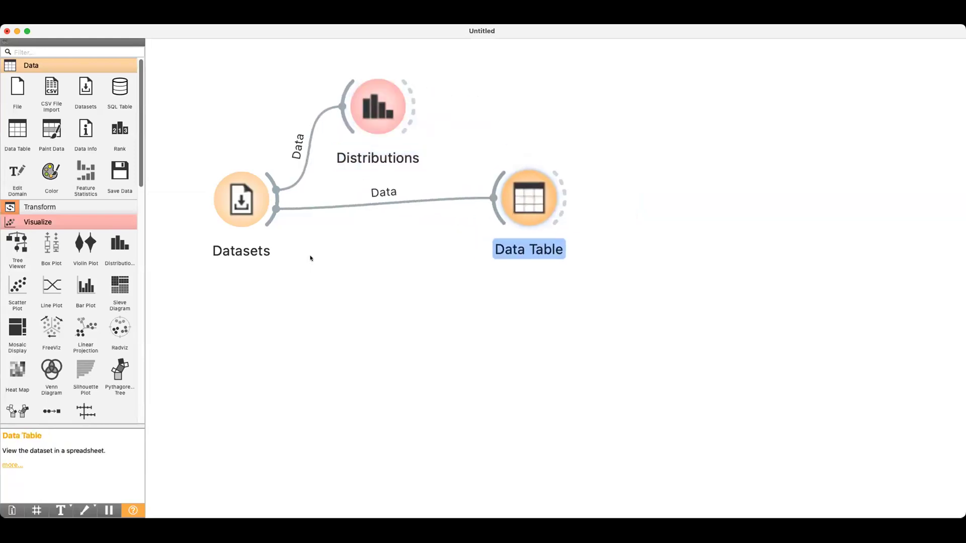
Add Random Forest and SVM model widgets in the free area below Datasets, shifting Data Table upward to make room.
{"action": "left_click", "coordinate": [75, 222]}
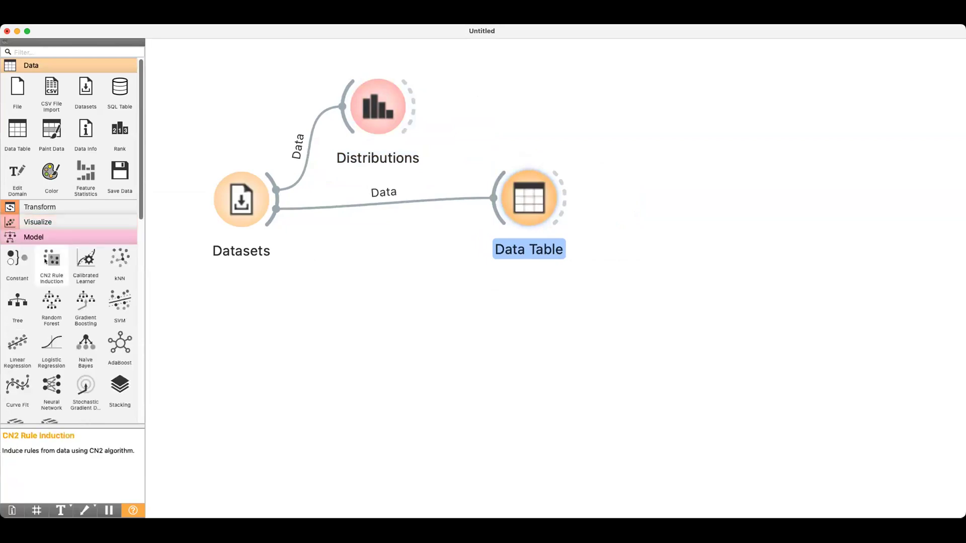
{"action": "scroll", "coordinate": [45, 261], "scroll_direction": "down", "scroll_amount": 2}
{"action": "scroll", "coordinate": [46, 260], "scroll_direction": "down", "scroll_amount": 1}
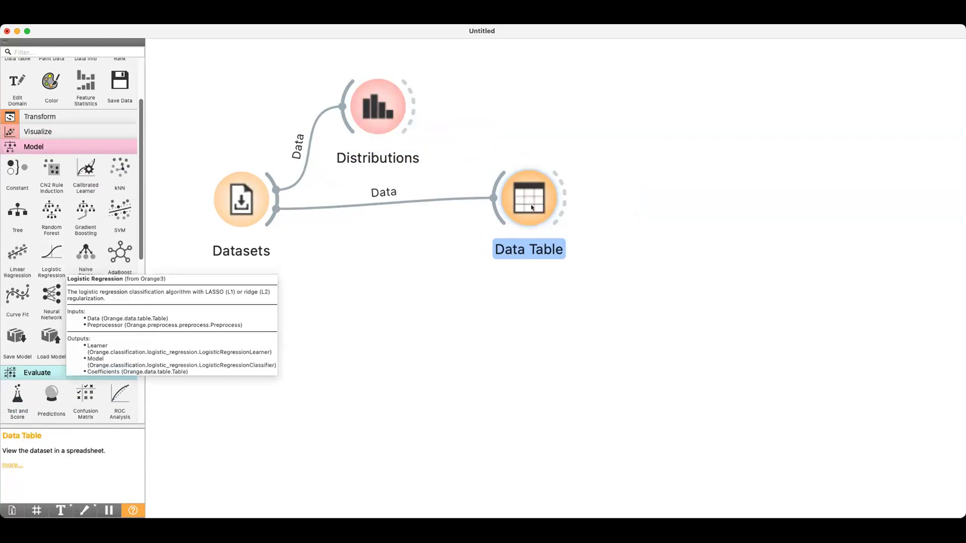
{"action": "left_click_drag", "start_coordinate": [542, 222], "coordinate": [556, 236]}
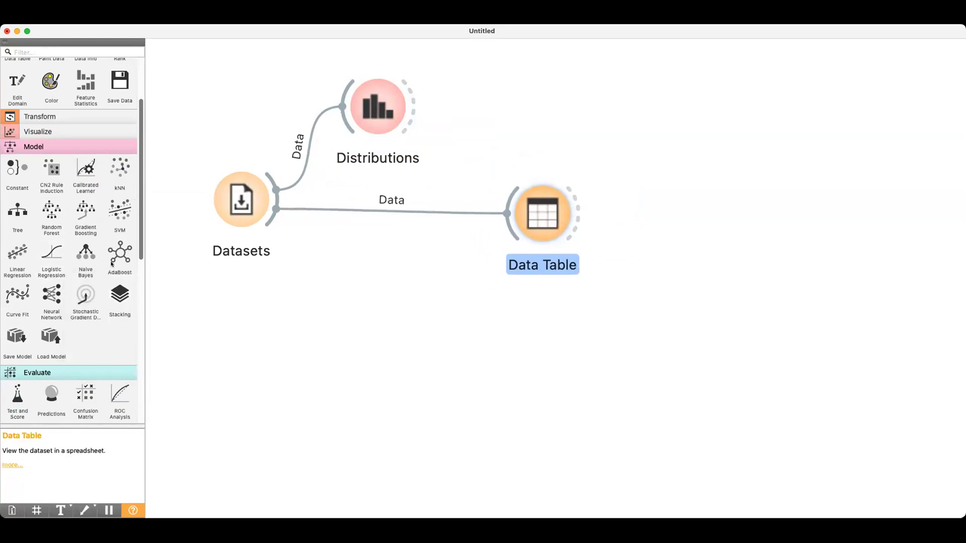
{"action": "left_click", "coordinate": [51, 216]}
{"action": "left_click_drag", "start_coordinate": [541, 104], "coordinate": [339, 362]}
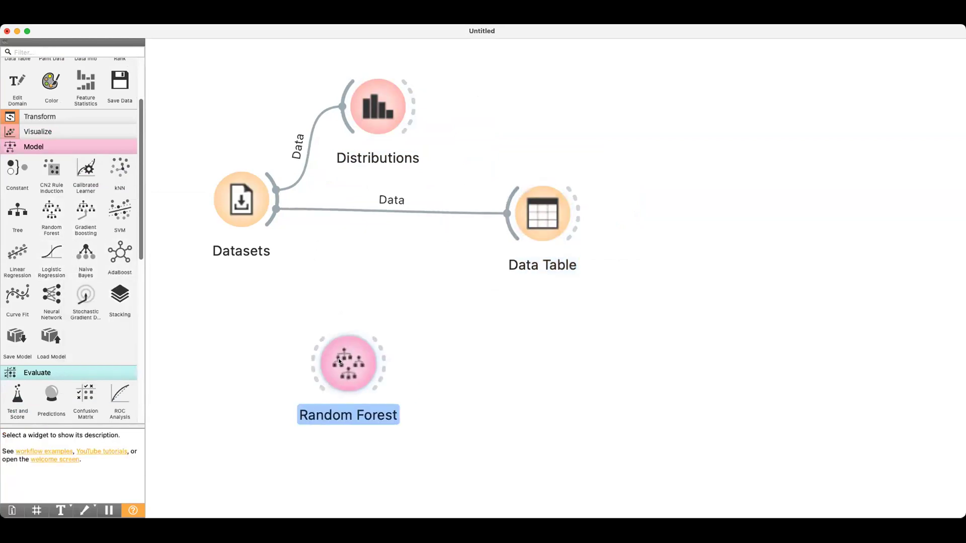
{"action": "left_click_drag", "start_coordinate": [531, 249], "coordinate": [543, 196]}
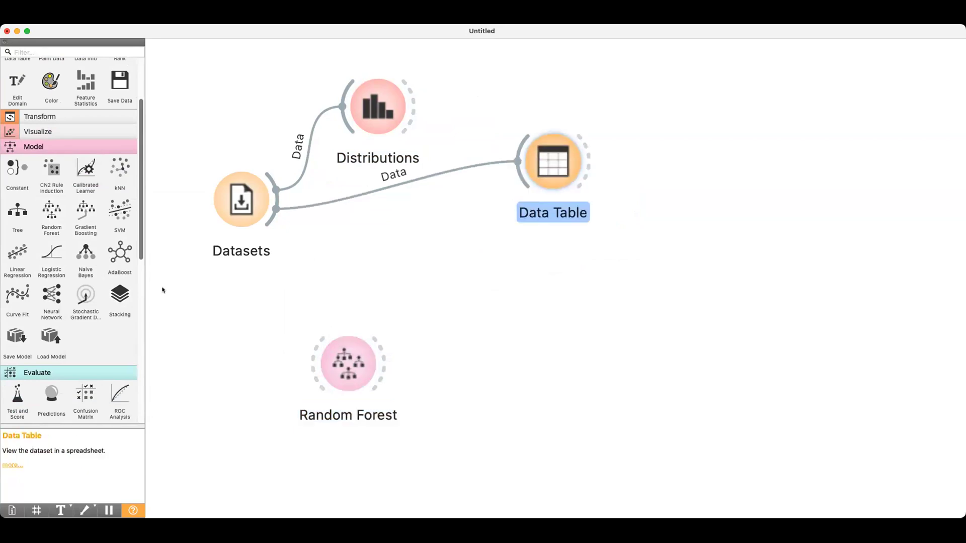
{"action": "left_click", "coordinate": [116, 208]}
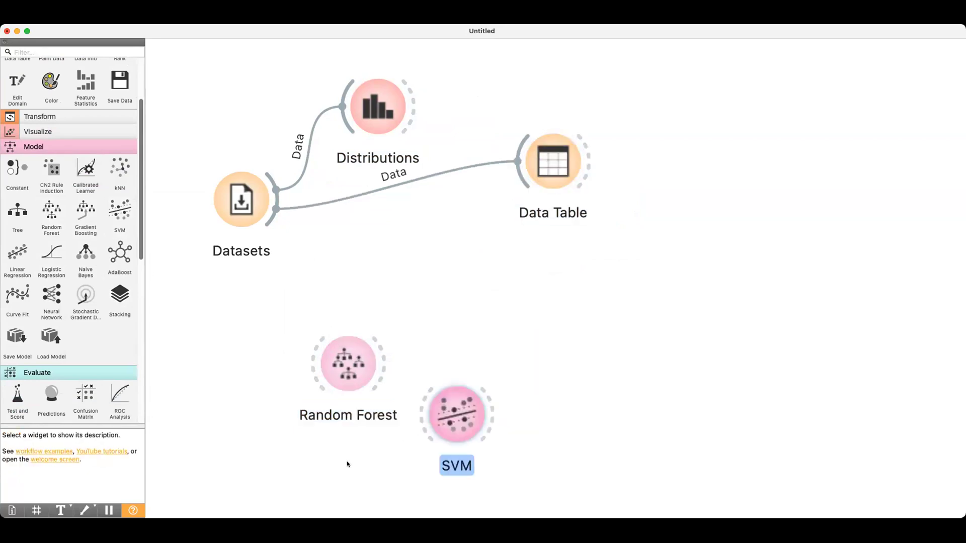
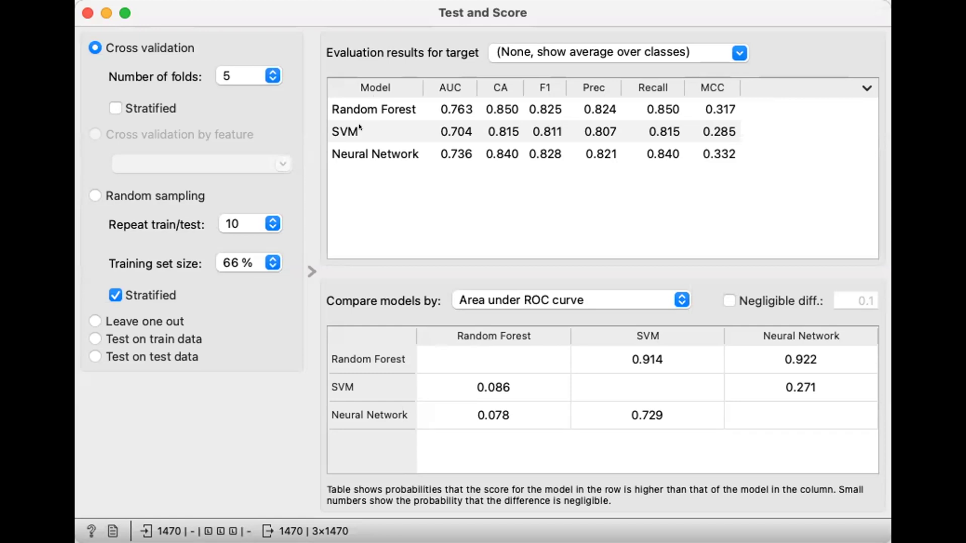
Examine the Neural Network scores and the pairwise model comparison by area under ROC curve in Test and Score.
{"action": "left_click", "coordinate": [361, 154]}
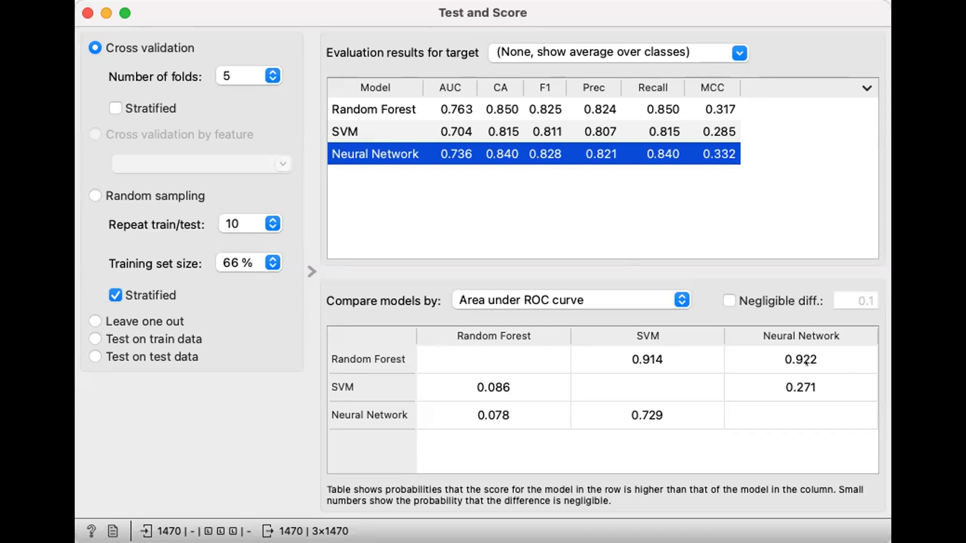
{"action": "left_click", "coordinate": [645, 354]}
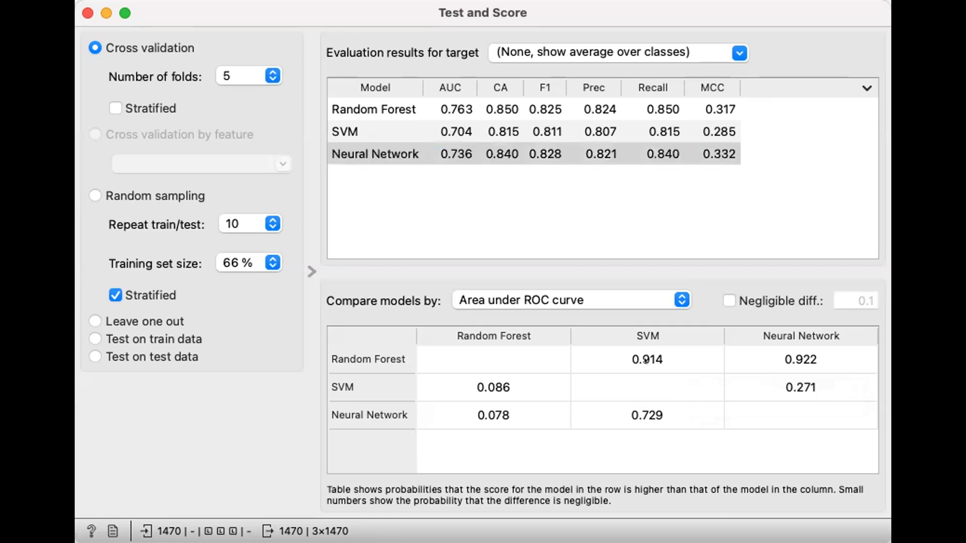
{"action": "mouse_move", "coordinate": [645, 359]}
{"action": "mouse_move", "coordinate": [643, 408]}
Set the cross validation to 20 folds and check the Random Forest versus SVM probability in the comparison table.
{"action": "left_click", "coordinate": [227, 76]}
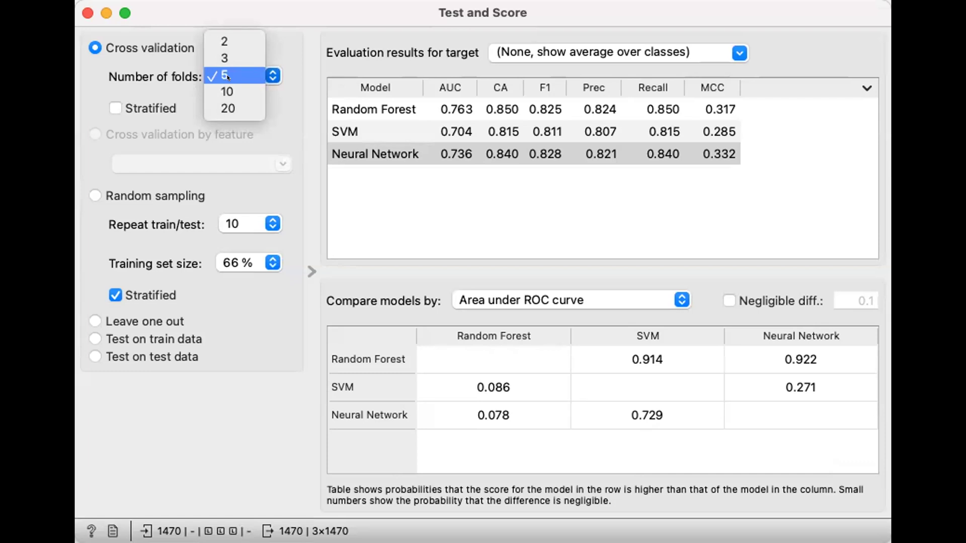
{"action": "left_click", "coordinate": [227, 108]}
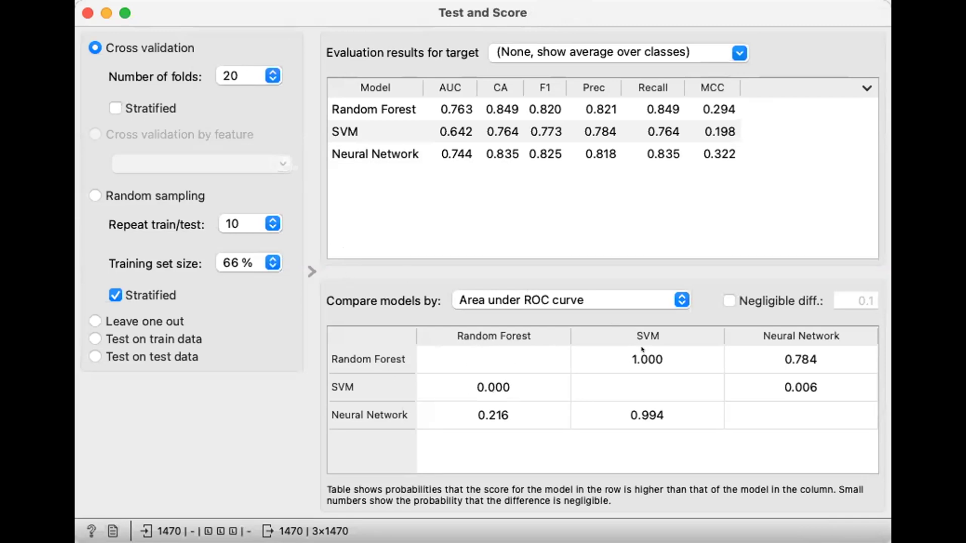
{"action": "mouse_move", "coordinate": [632, 349]}
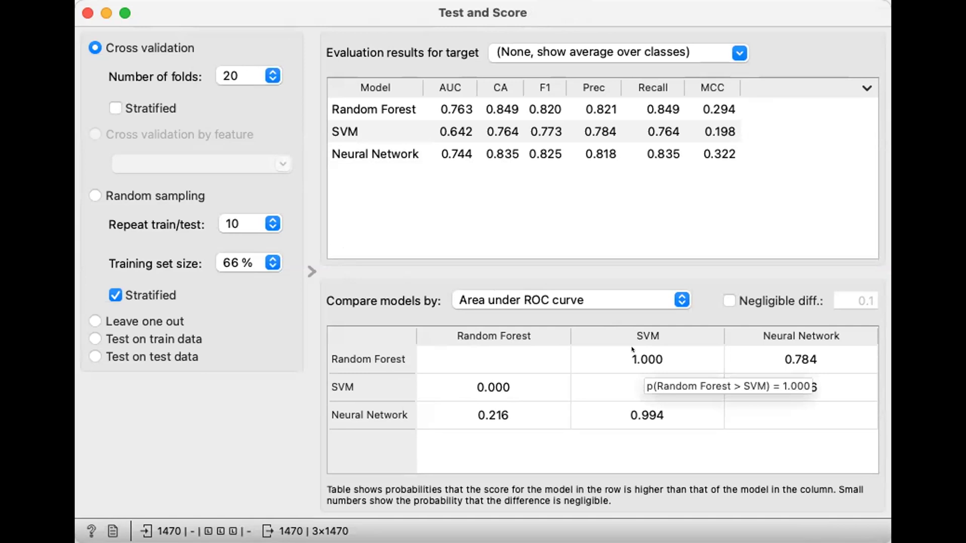
{"action": "left_click", "coordinate": [244, 69]}
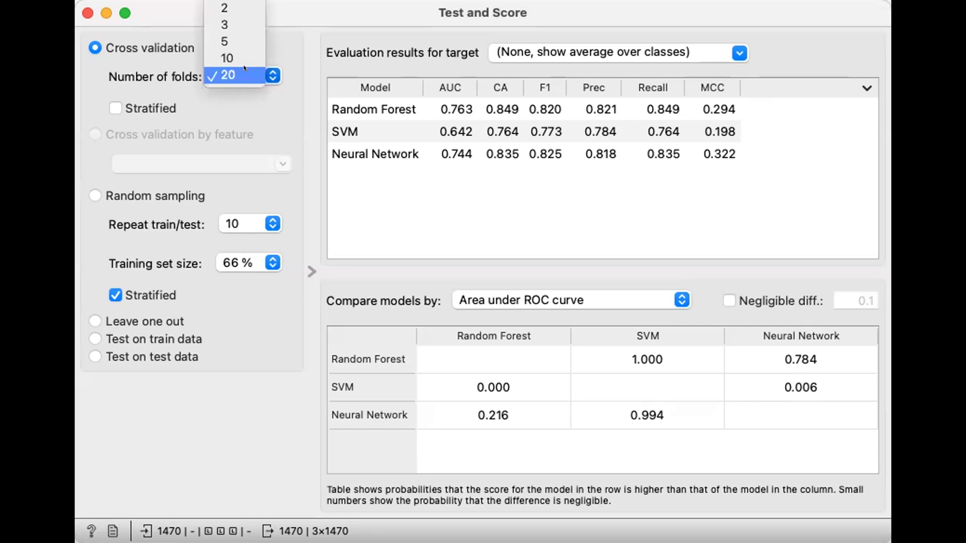
{"action": "left_click", "coordinate": [421, 216]}
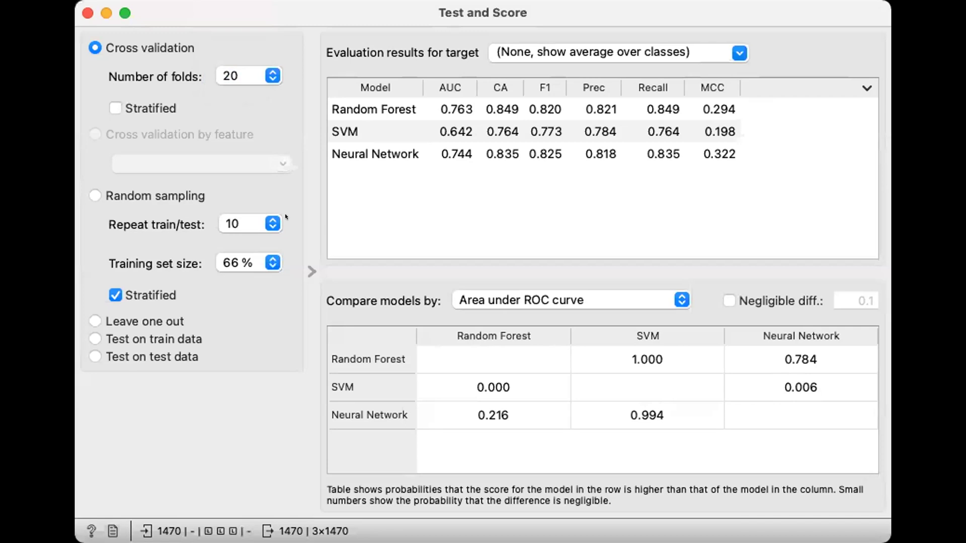
Evaluate the models by random sampling with 5 train/test repeats, no stratification and a 90 % training set size.
{"action": "left_click", "coordinate": [228, 216]}
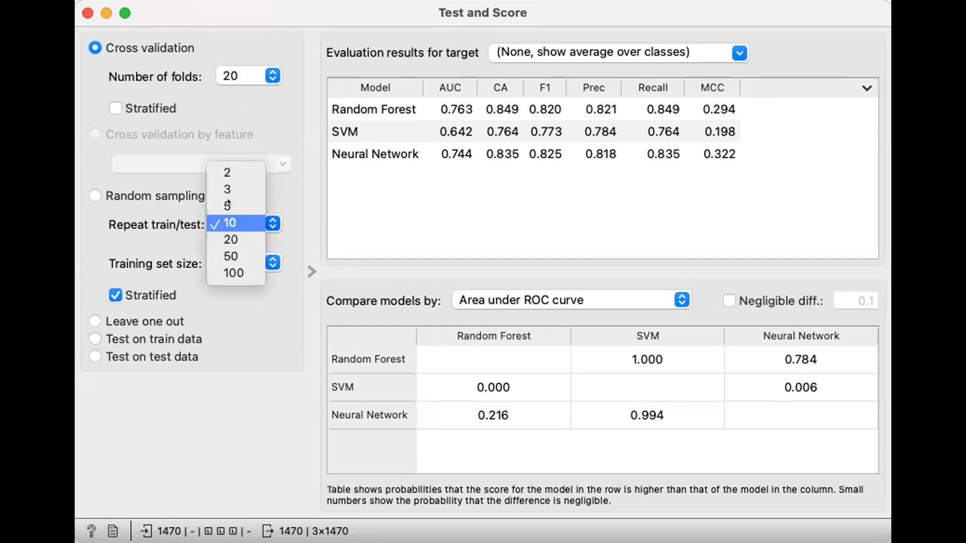
{"action": "left_click", "coordinate": [229, 205]}
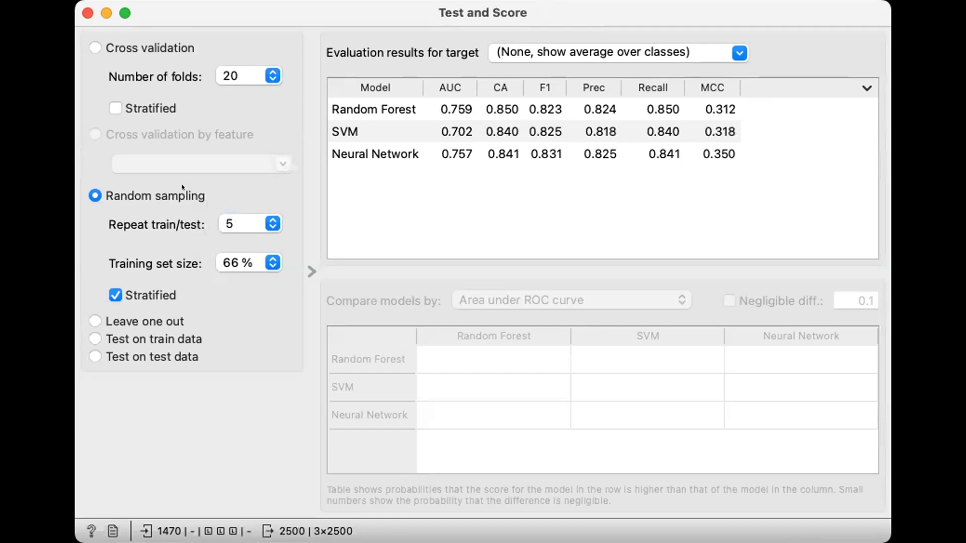
{"action": "left_click", "coordinate": [121, 288]}
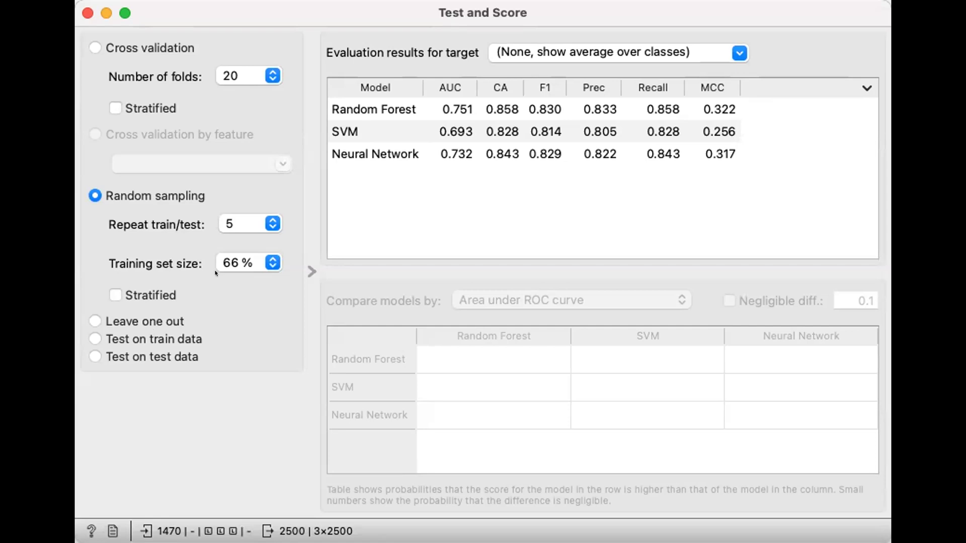
{"action": "left_click", "coordinate": [230, 259]}
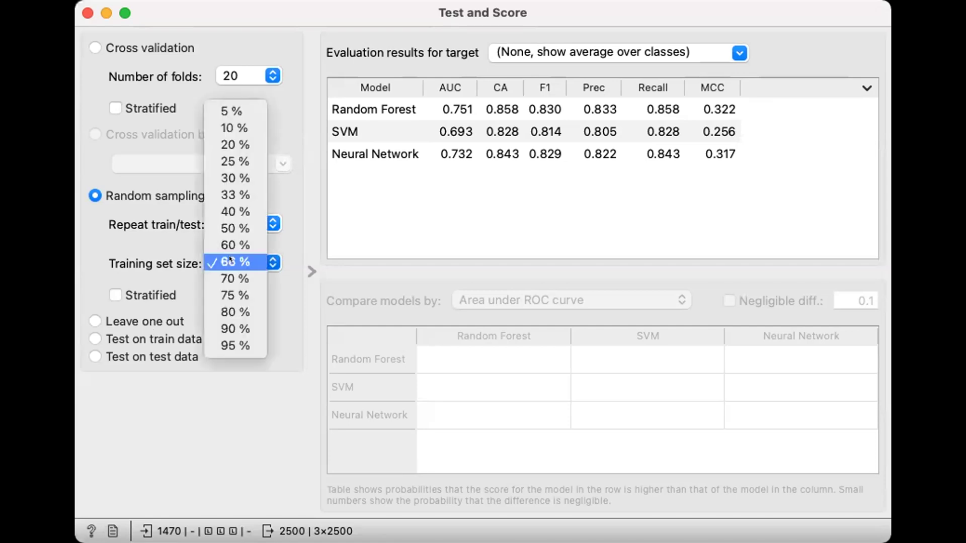
{"action": "left_click", "coordinate": [235, 329]}
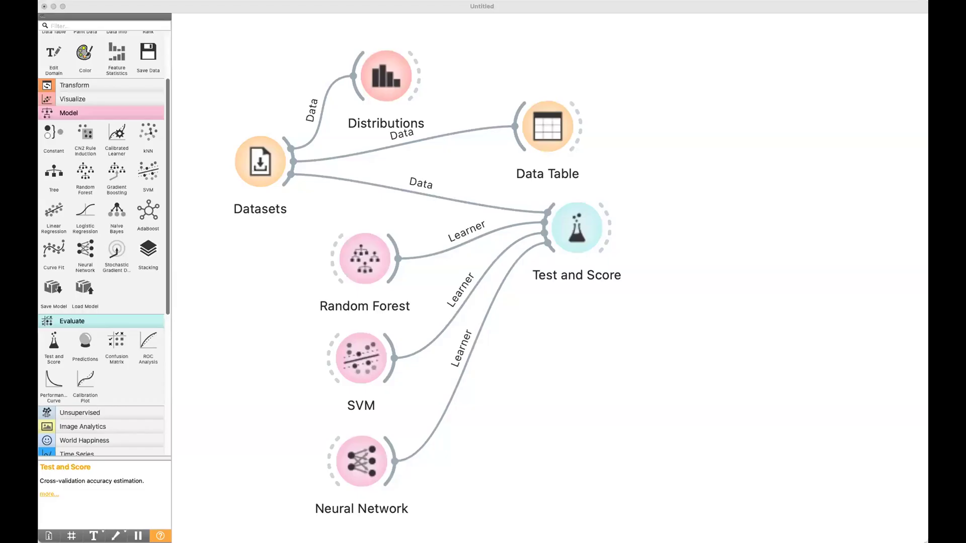
Shift Test and Score slightly downward and link a new Confusion Matrix widget to its evaluation results.
{"action": "left_click", "coordinate": [375, 100]}
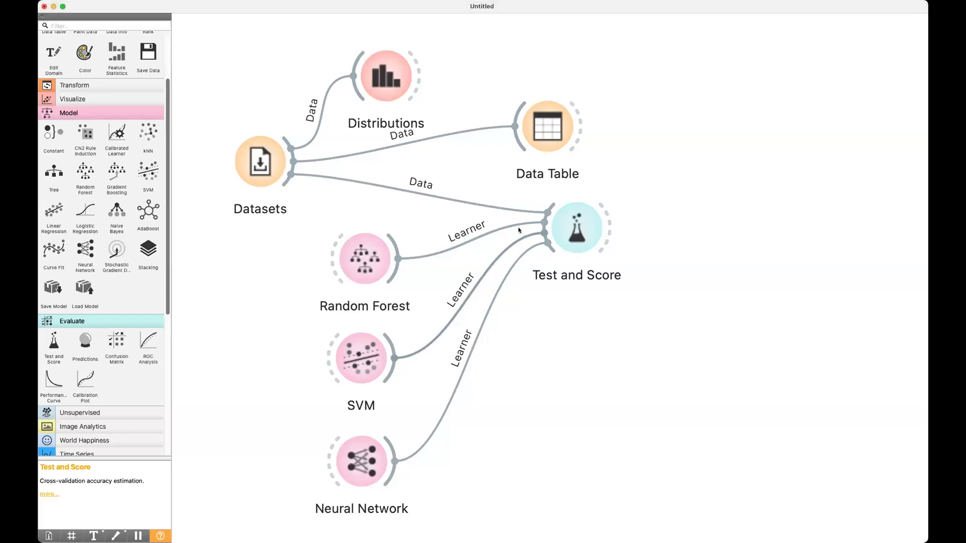
{"action": "left_click_drag", "start_coordinate": [572, 239], "coordinate": [588, 253]}
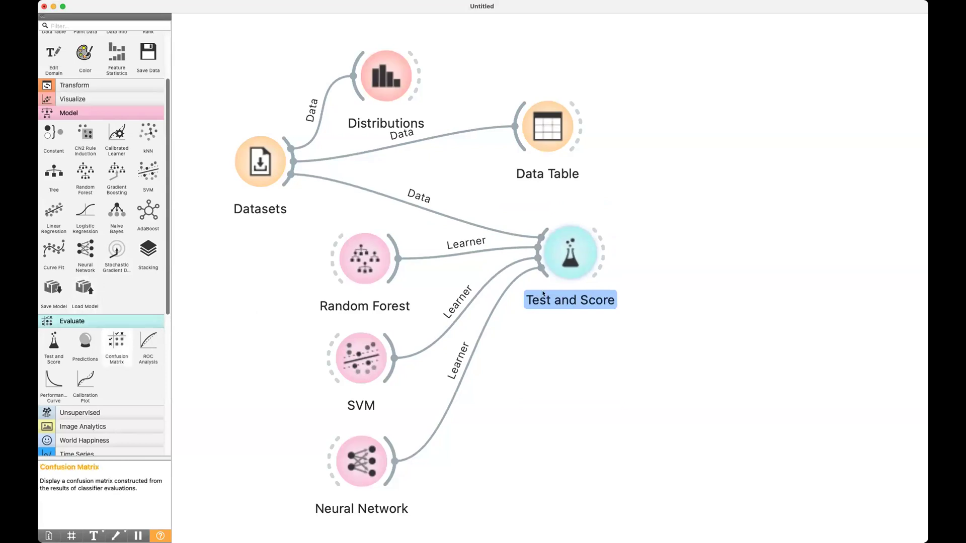
{"action": "left_click", "coordinate": [116, 343]}
{"action": "left_click_drag", "start_coordinate": [603, 252], "coordinate": [699, 253]}
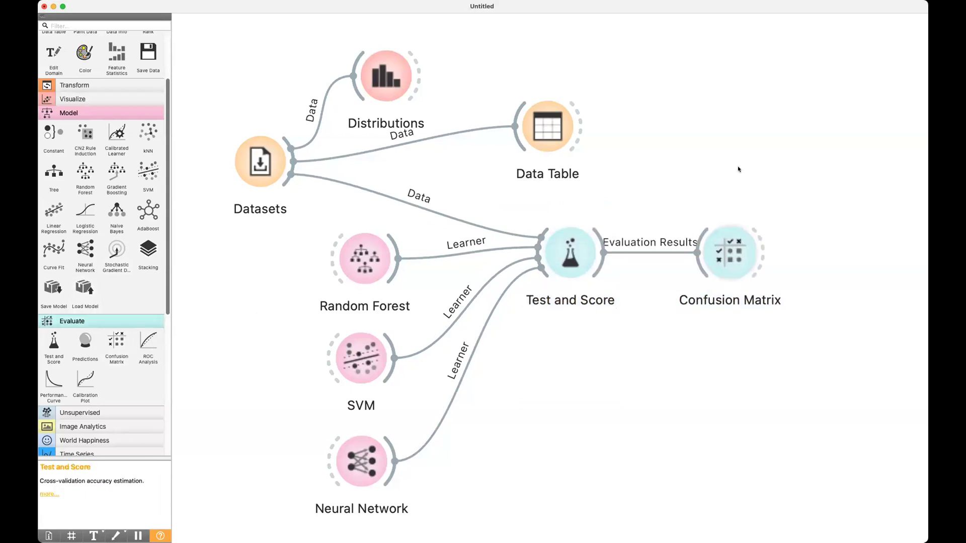
Add a ROC Analysis widget below the Confusion Matrix and link it to Test and Score's evaluation results.
{"action": "left_click", "coordinate": [148, 347]}
{"action": "left_click_drag", "start_coordinate": [905, 175], "coordinate": [699, 344]}
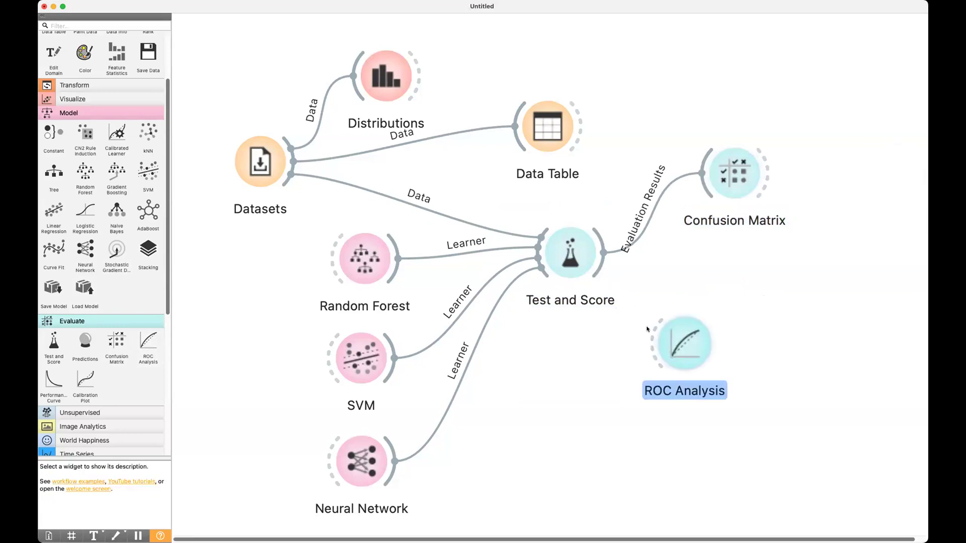
{"action": "left_click_drag", "start_coordinate": [604, 253], "coordinate": [694, 324]}
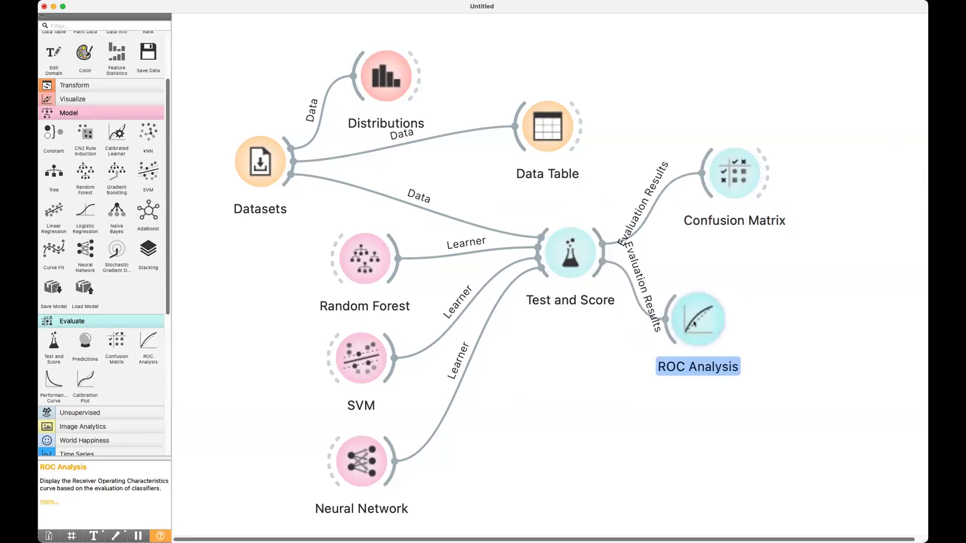
Open ROC Analysis, set the target class to Yes and plot the curves as Mean TP Rate.
{"action": "double_click", "coordinate": [696, 332]}
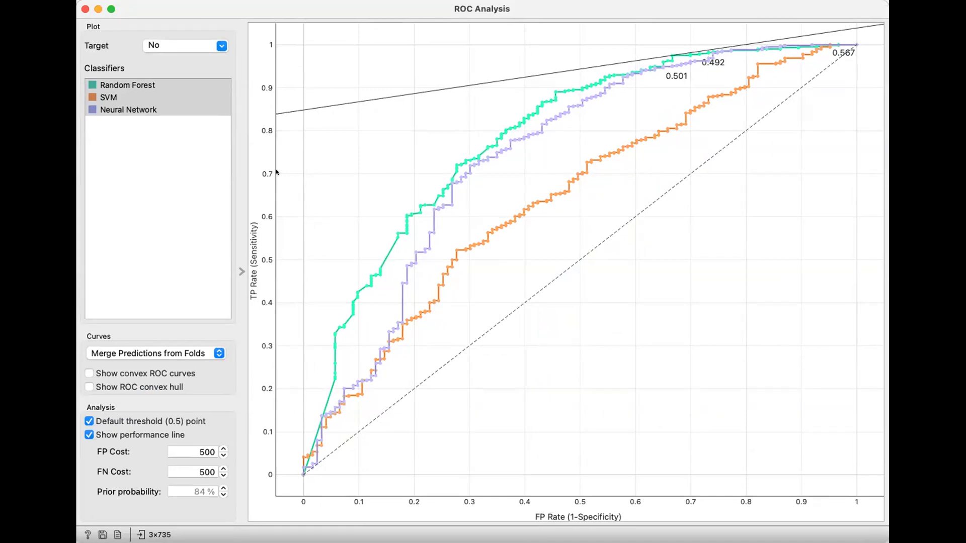
{"action": "left_click", "coordinate": [196, 45]}
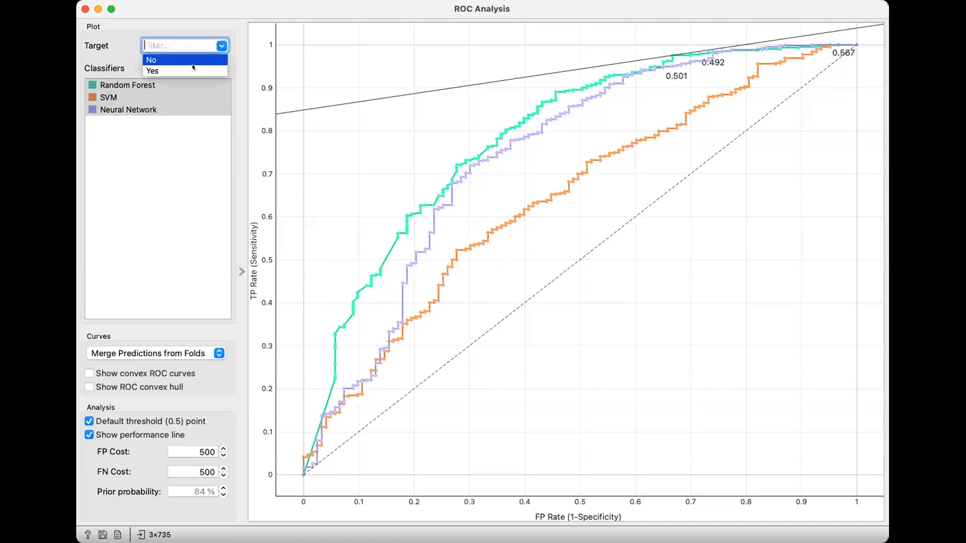
{"action": "left_click", "coordinate": [193, 68]}
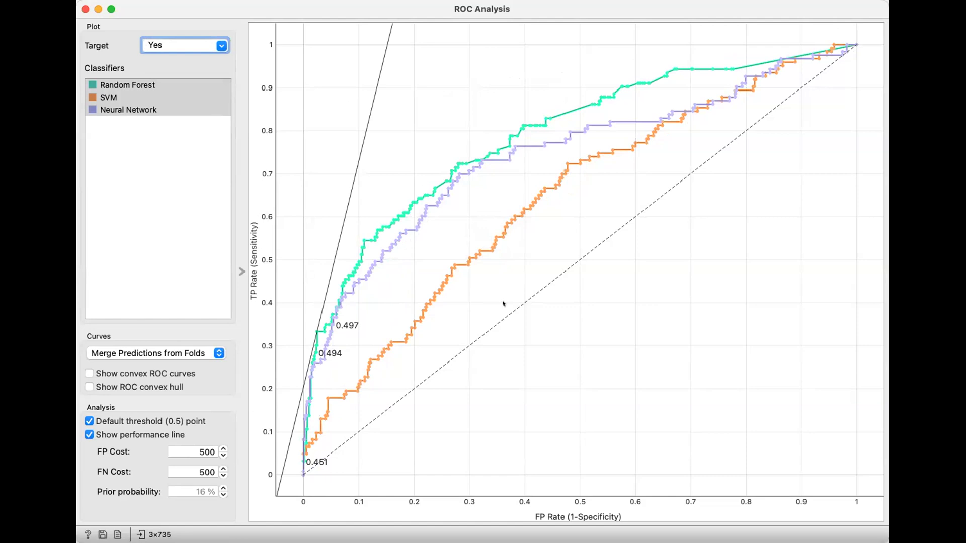
{"action": "left_click", "coordinate": [184, 354]}
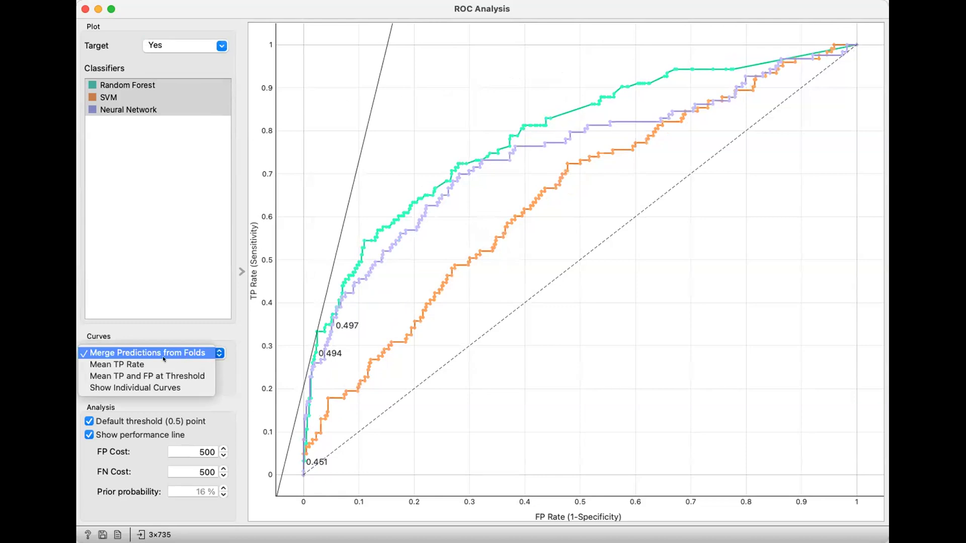
{"action": "left_click", "coordinate": [146, 364]}
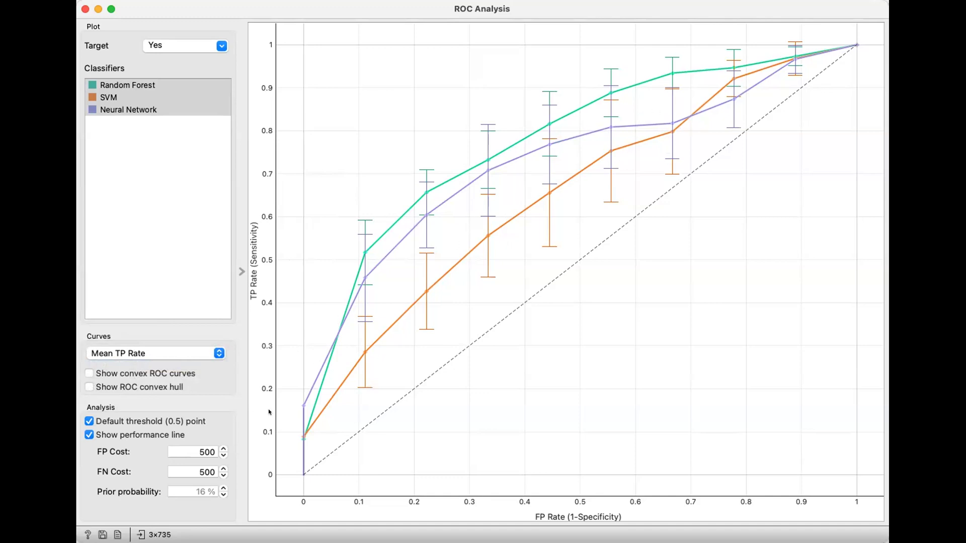
Try adjusting the false-positive cost of the ROC performance line in small increments.
{"action": "left_click", "coordinate": [222, 453]}
{"action": "left_click", "coordinate": [223, 447]}
{"action": "left_click", "coordinate": [223, 447]}
{"action": "left_click", "coordinate": [223, 448]}
{"action": "left_click", "coordinate": [224, 448]}
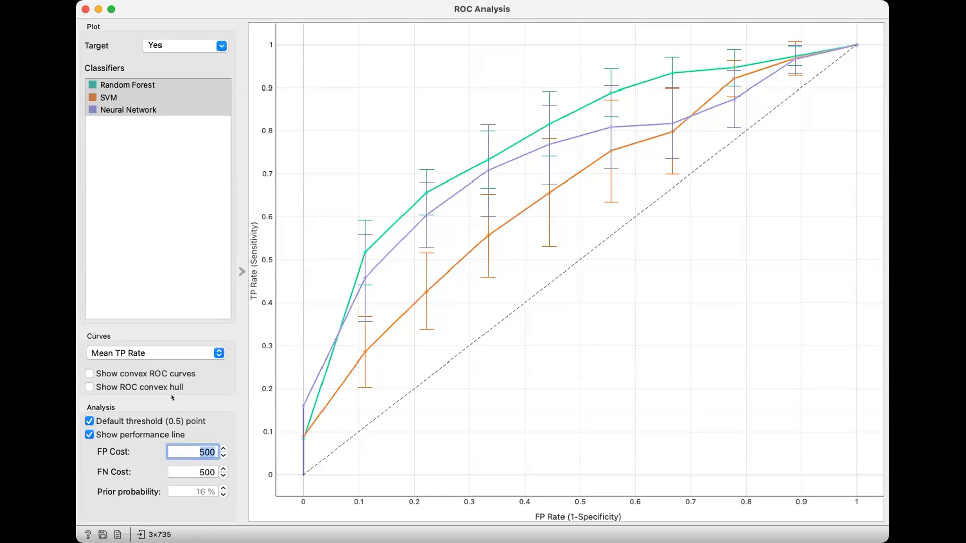
Try showing convex ROC curves and the ROC convex hull, switching each option off again.
{"action": "left_click", "coordinate": [172, 376]}
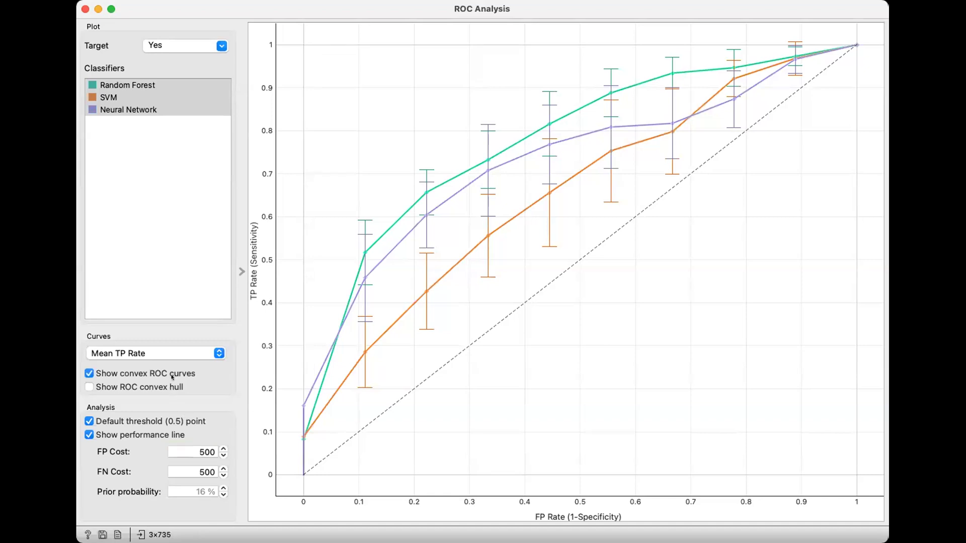
{"action": "left_click", "coordinate": [172, 376]}
{"action": "left_click", "coordinate": [172, 386]}
{"action": "left_click", "coordinate": [172, 387]}
Set the target class of the ROC plot to No.
{"action": "left_click", "coordinate": [193, 59]}
{"action": "left_click", "coordinate": [193, 60]}
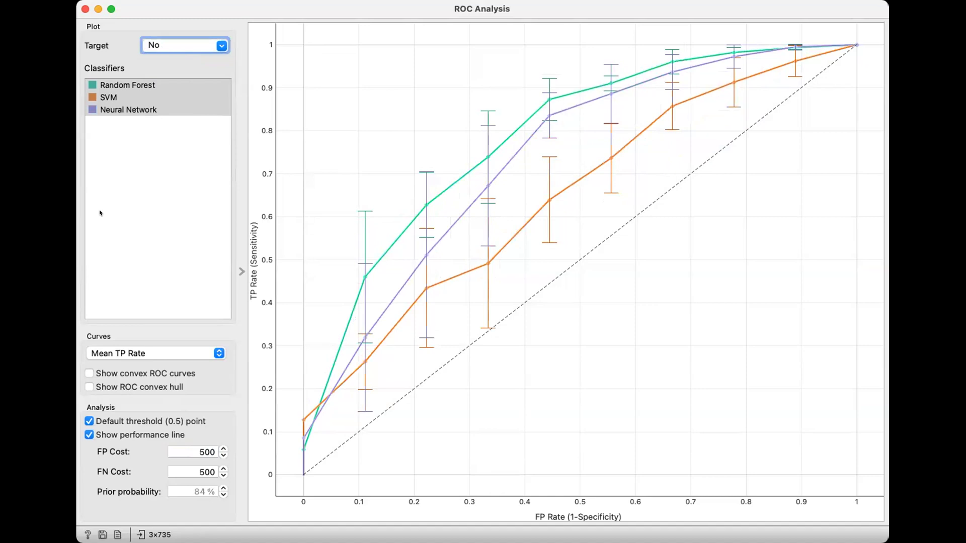
Switch to the Confusion Matrix and compare the predicted proportions of Random Forest, SVM and Neural Network, ending on Neural Network.
{"action": "key", "text": "super+Tab"}
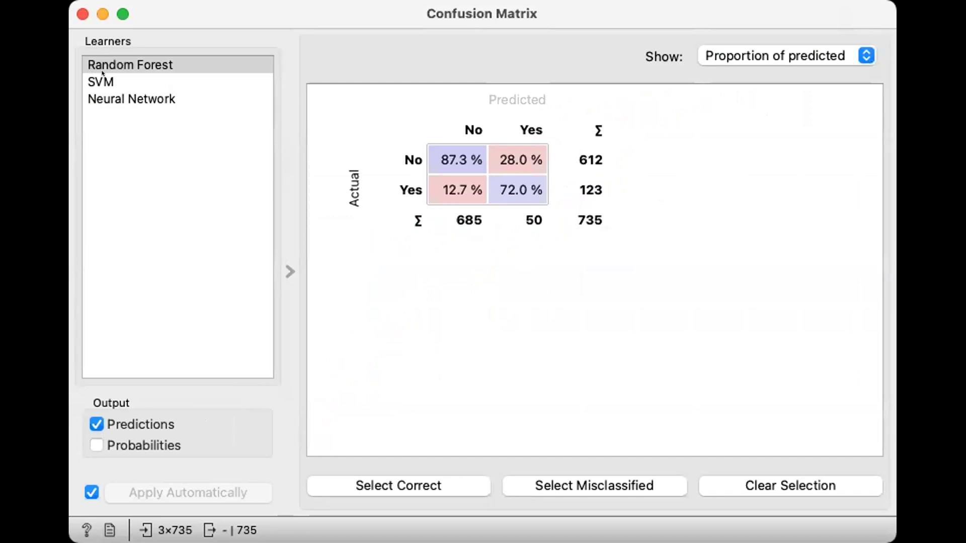
{"action": "left_click", "coordinate": [105, 83]}
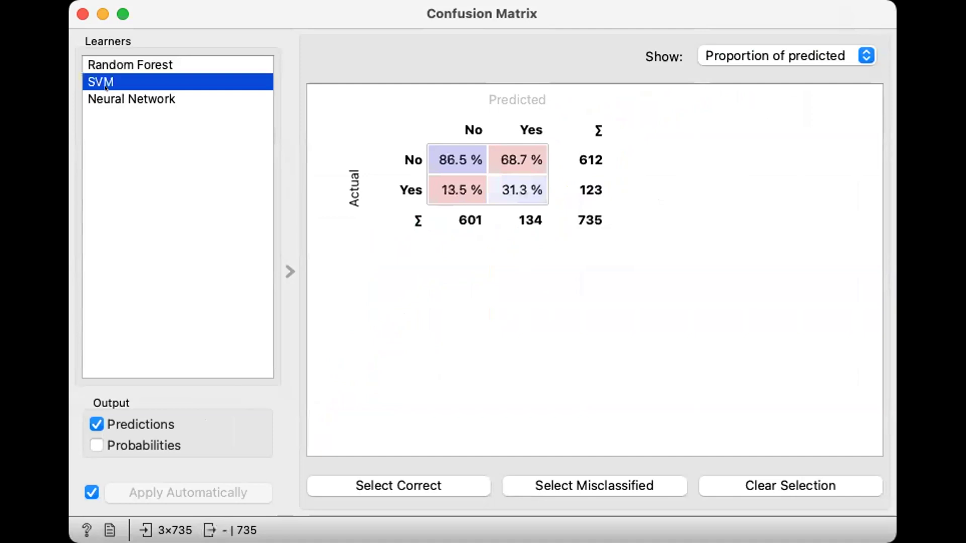
{"action": "key", "text": "Down"}
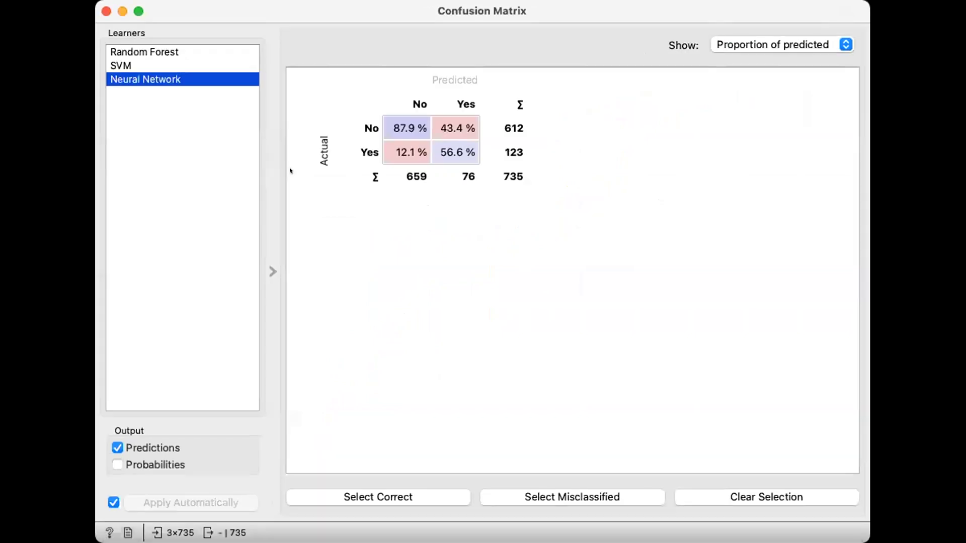
{"action": "left_click", "coordinate": [162, 51]}
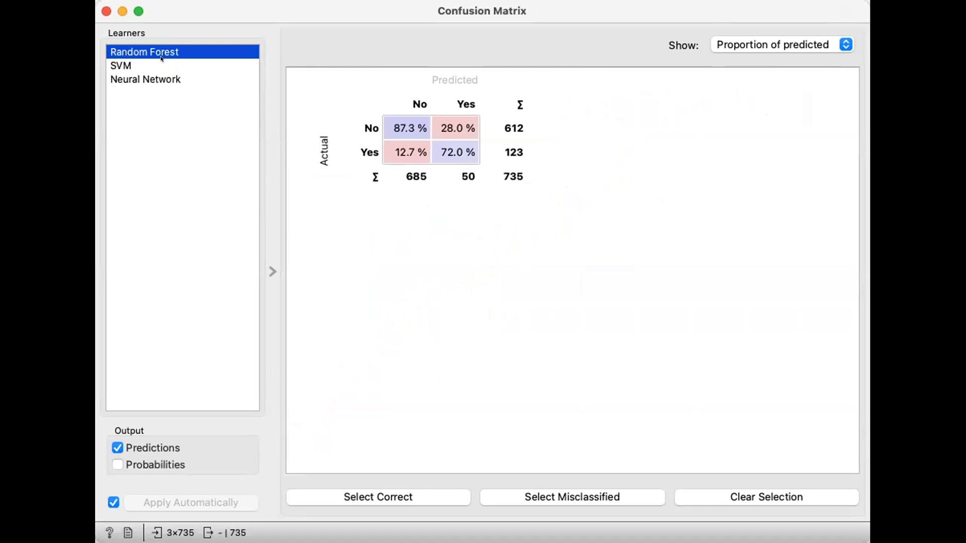
{"action": "key", "text": "Down"}
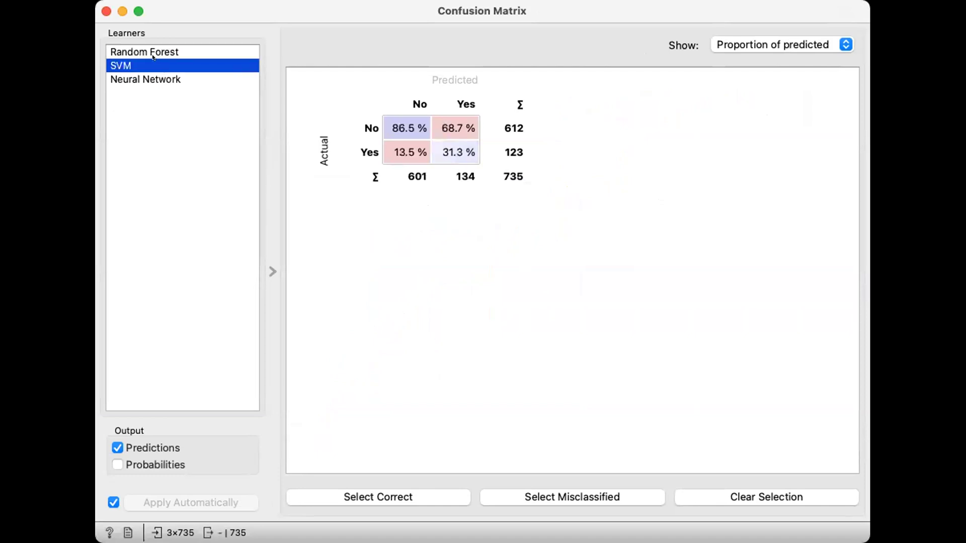
{"action": "key", "text": "Down"}
{"action": "left_click", "coordinate": [163, 71]}
{"action": "key", "text": "Up"}
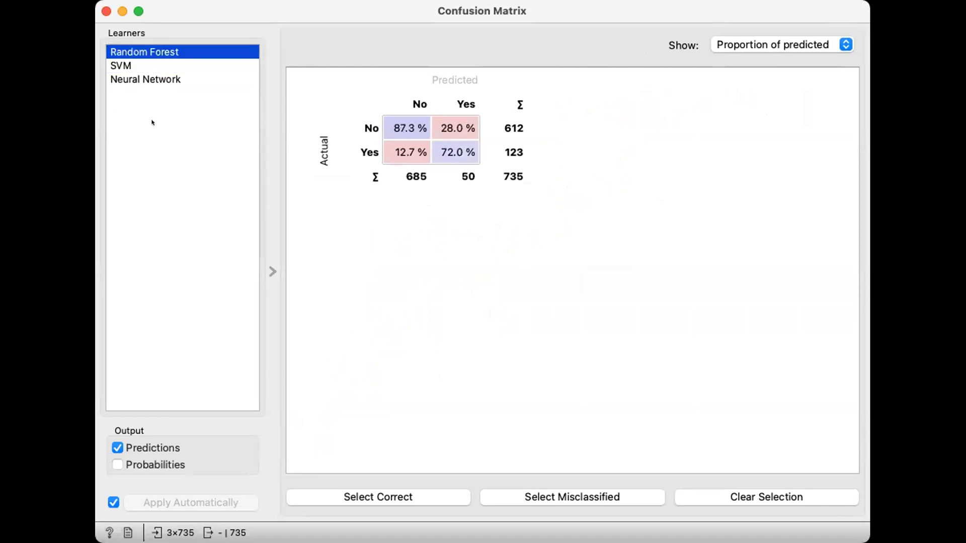
{"action": "key", "text": "Down"}
{"action": "key", "text": "Down"}
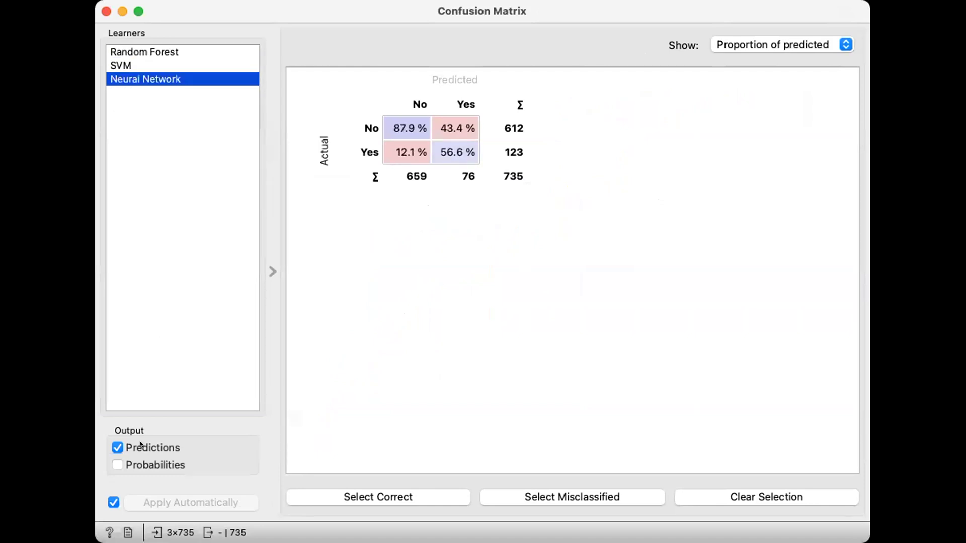
Try switching the Predictions output of the Confusion Matrix off and on again.
{"action": "left_click", "coordinate": [114, 457]}
{"action": "left_click", "coordinate": [113, 452]}
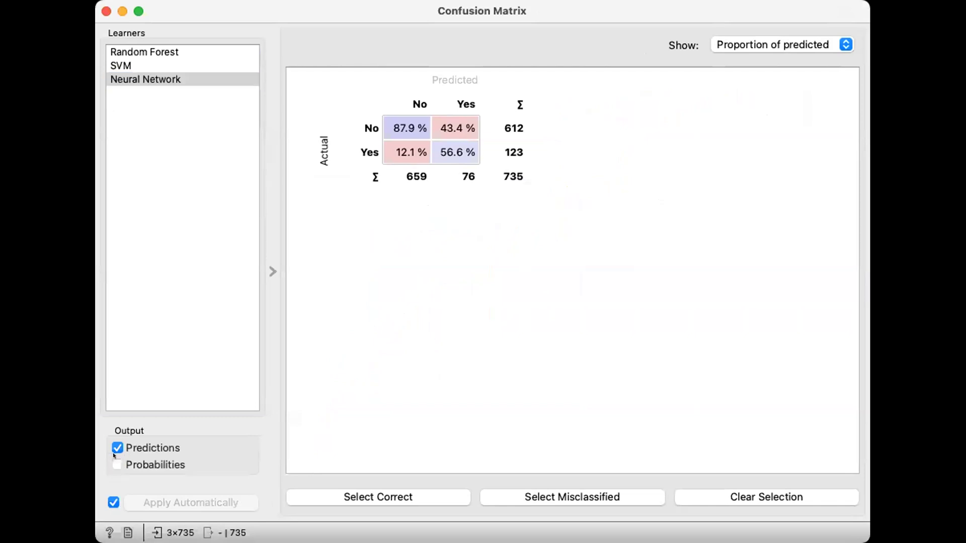
{"action": "left_click", "coordinate": [113, 455]}
{"action": "left_click", "coordinate": [114, 458]}
{"action": "left_click", "coordinate": [113, 445]}
Try selecting the misclassified and the correctly classified Neural Network instances in the matrix, clearing the selection after each.
{"action": "left_click", "coordinate": [562, 496]}
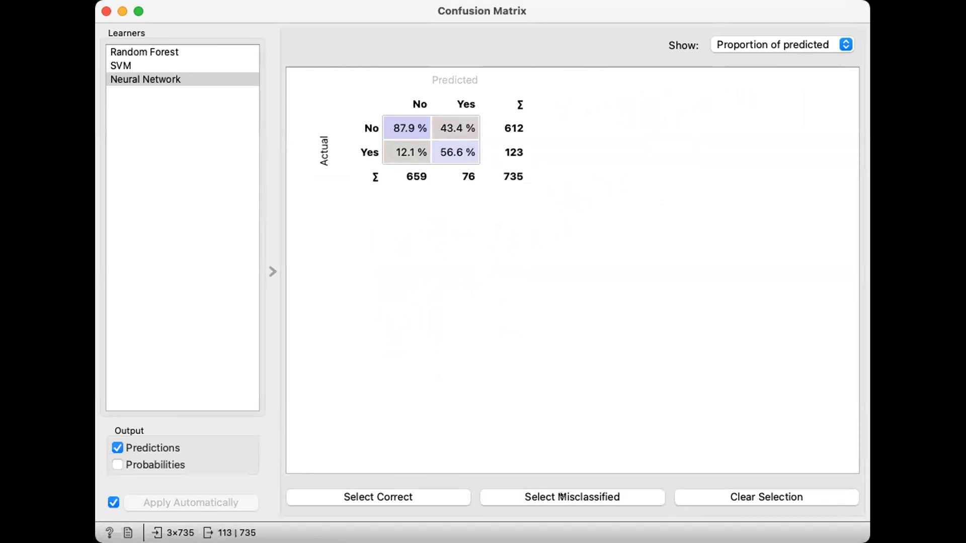
{"action": "left_click", "coordinate": [745, 496]}
{"action": "left_click", "coordinate": [385, 497]}
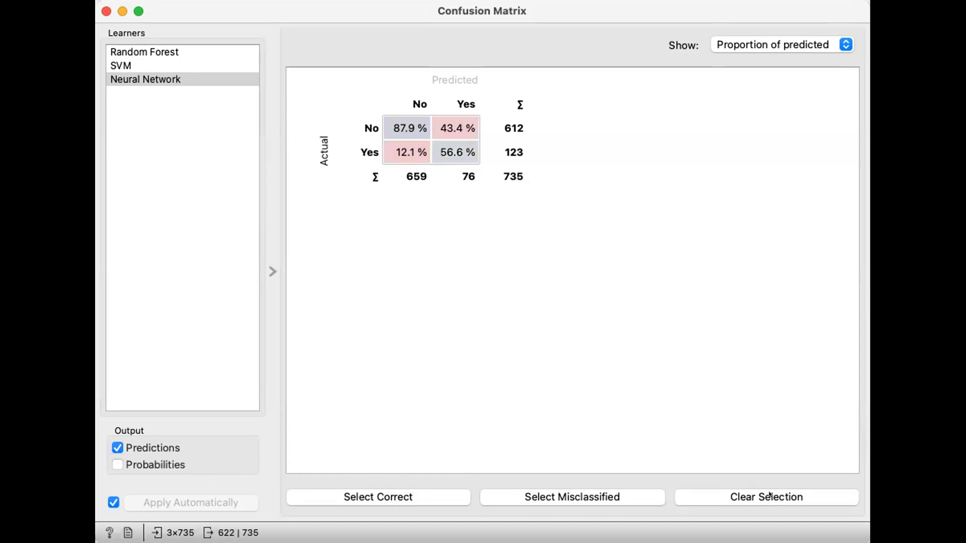
{"action": "left_click", "coordinate": [757, 200]}
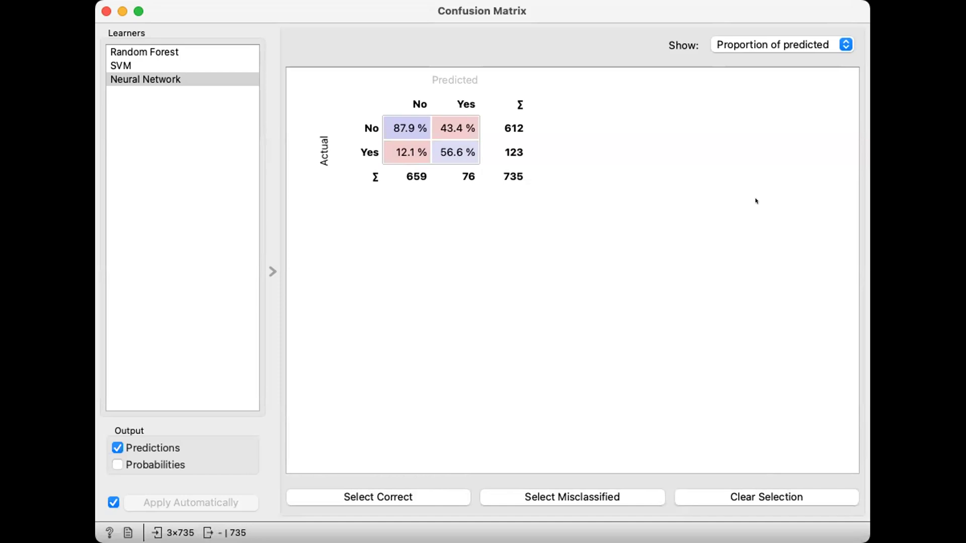
Show the Neural Network matrix as Number of instances, as Proportion of actual and finally as Sum of probabilities.
{"action": "left_click", "coordinate": [770, 44]}
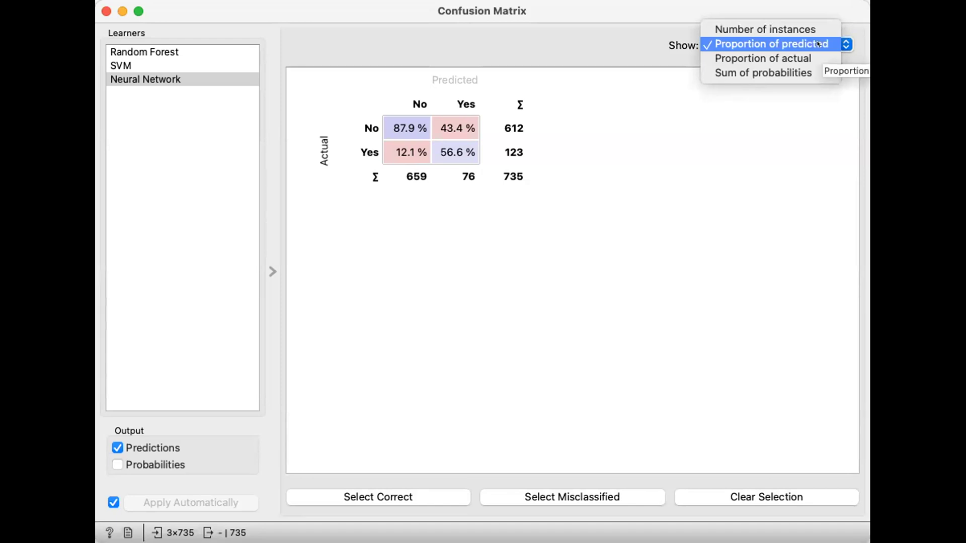
{"action": "left_click", "coordinate": [795, 30]}
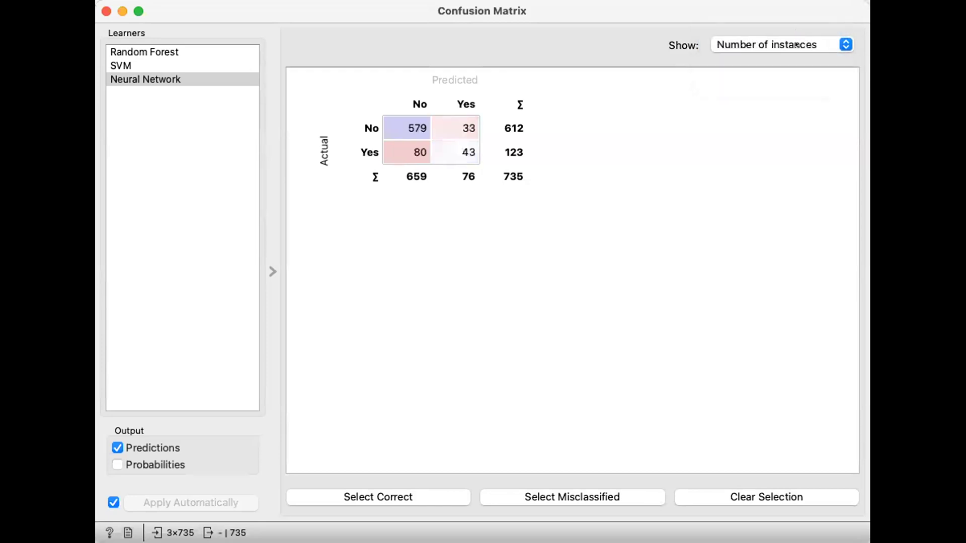
{"action": "left_click", "coordinate": [796, 44]}
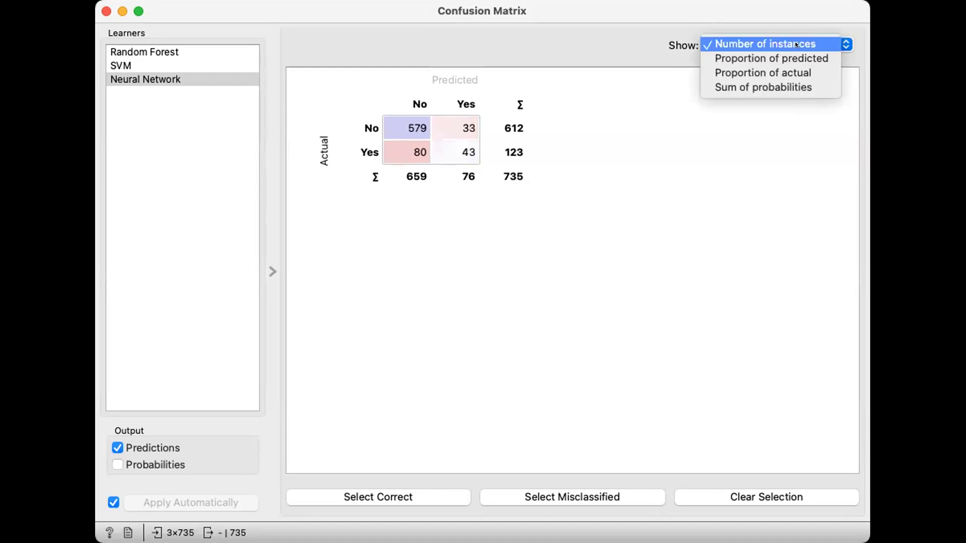
{"action": "left_click", "coordinate": [797, 73]}
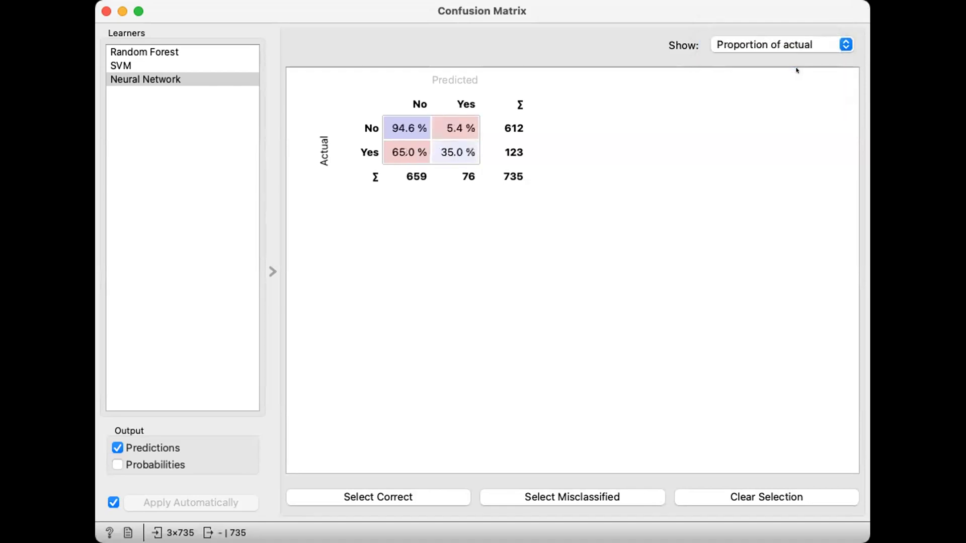
{"action": "left_click", "coordinate": [795, 45]}
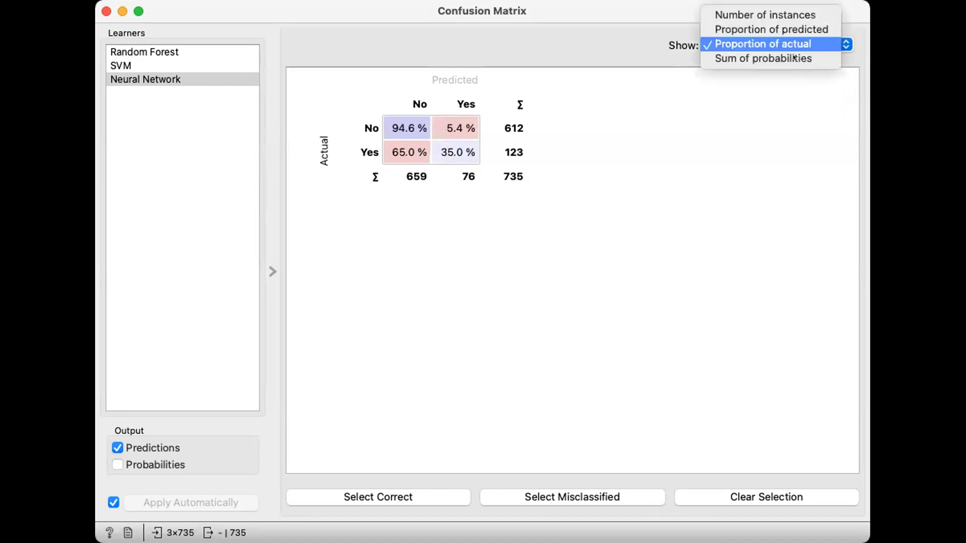
{"action": "key", "text": "Return"}
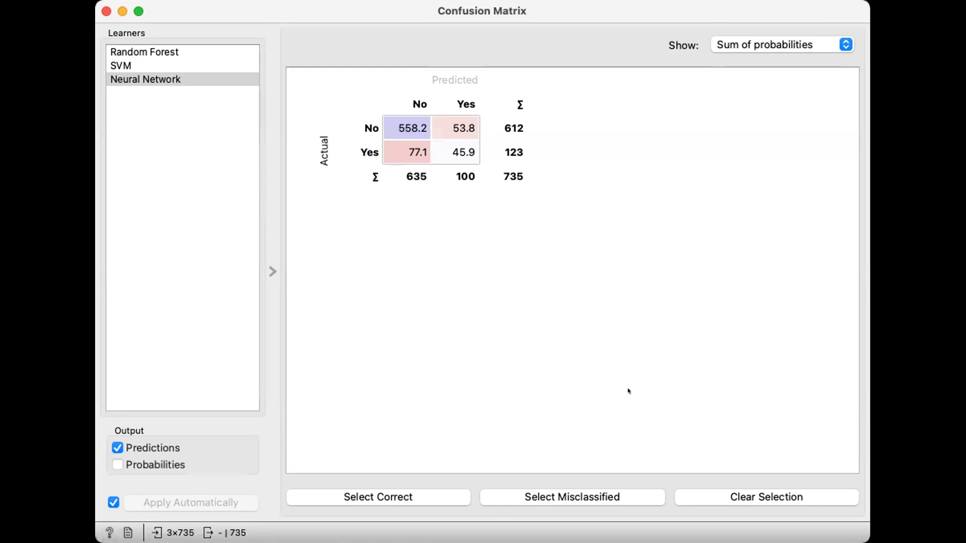
Open the help page for the Confusion Matrix and move its window into view.
{"action": "left_click", "coordinate": [105, 531]}
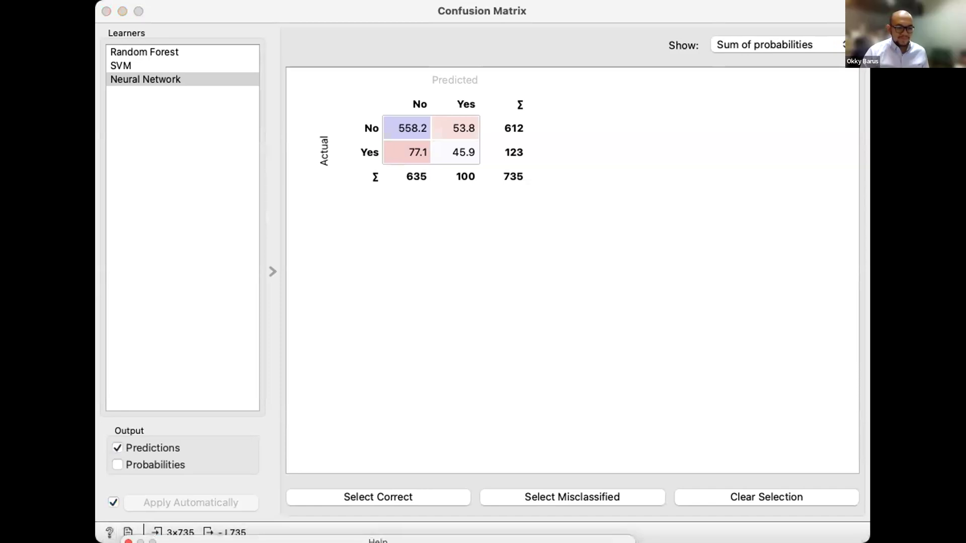
{"action": "left_click_drag", "start_coordinate": [252, 541], "coordinate": [176, 505]}
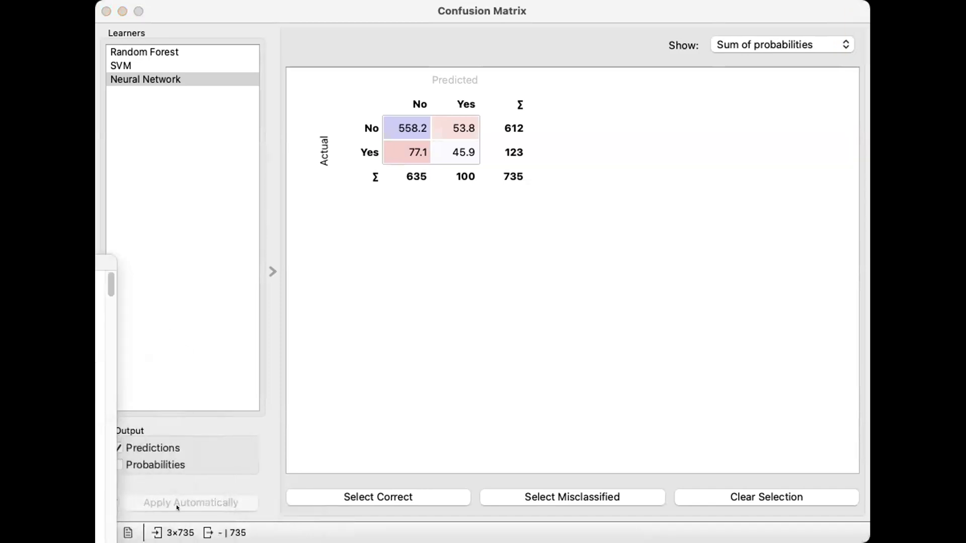
{"action": "left_click_drag", "start_coordinate": [117, 403], "coordinate": [375, 403]}
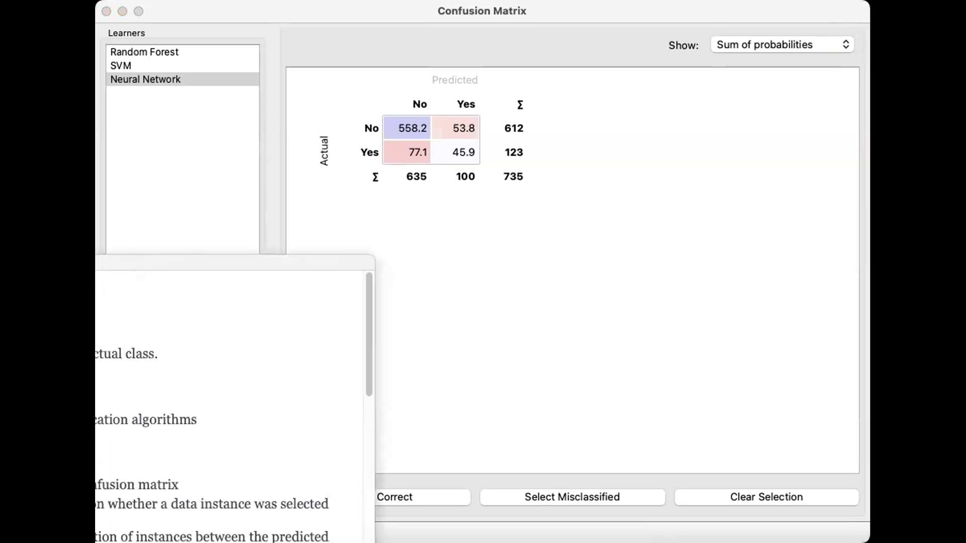
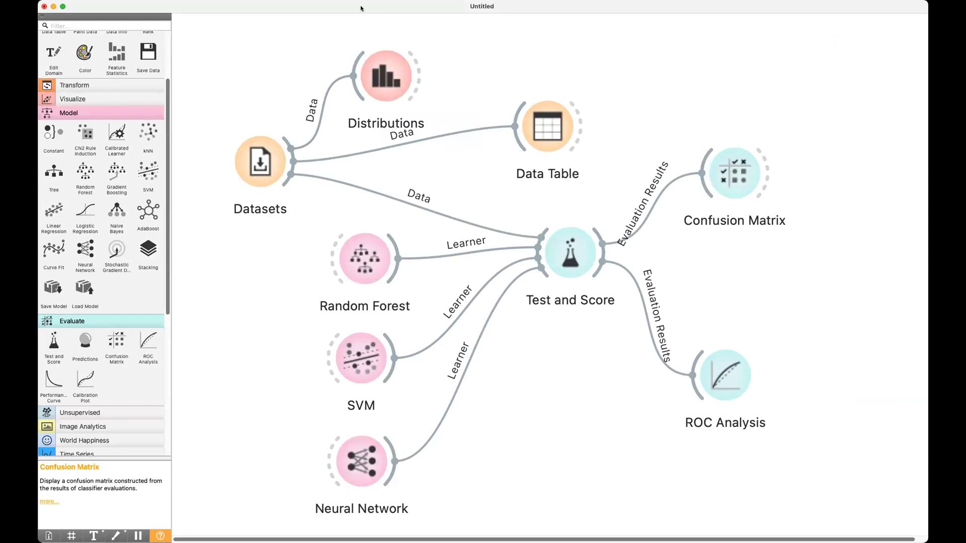
Open the add-ons installer from the workflow window, enlarge it and look through the list of available add-ons.
{"action": "left_click", "coordinate": [185, 4]}
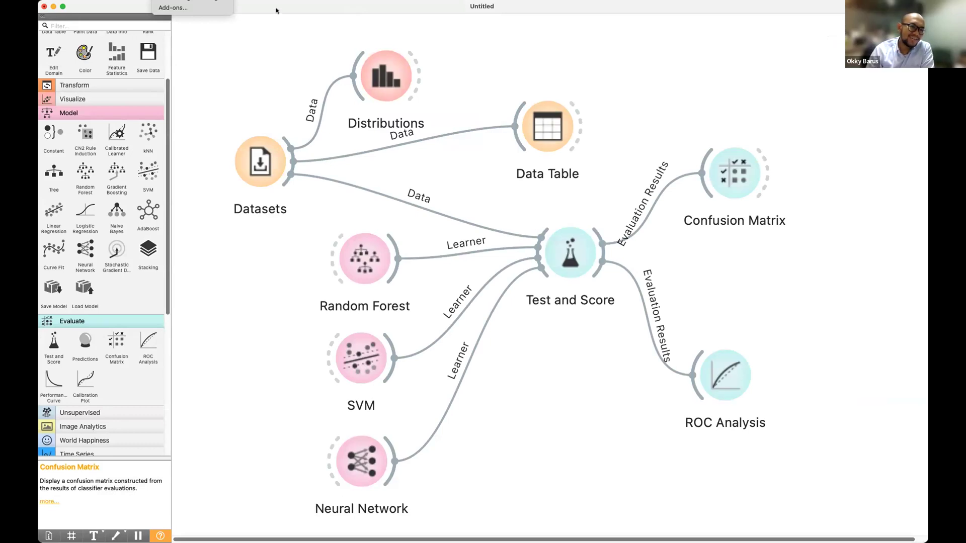
{"action": "left_click", "coordinate": [243, 5]}
{"action": "left_click", "coordinate": [243, 6]}
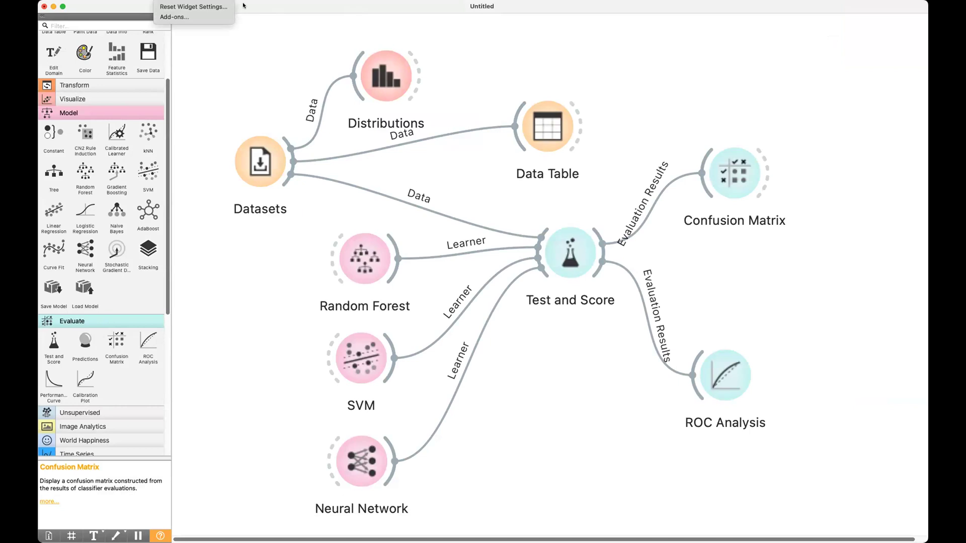
{"action": "left_click", "coordinate": [177, 17]}
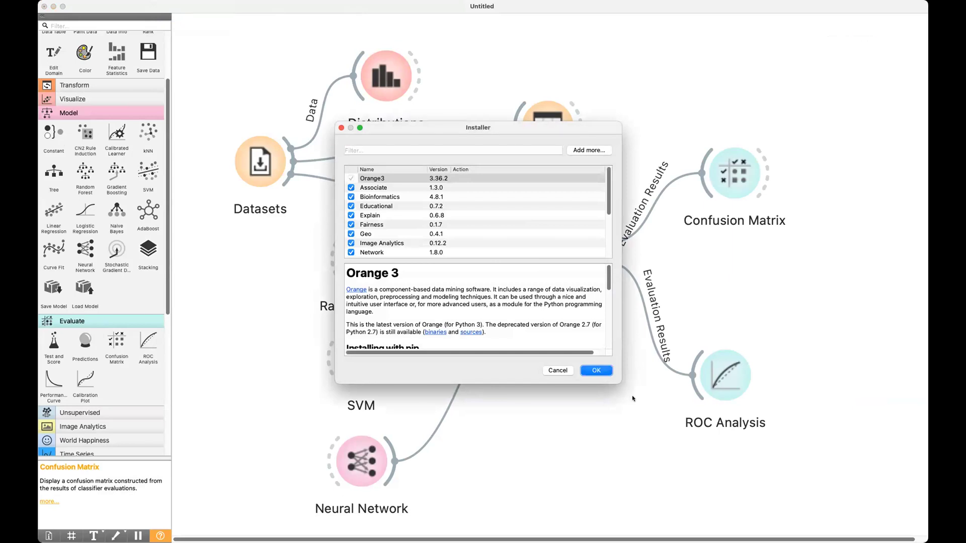
{"action": "left_click_drag", "start_coordinate": [613, 384], "coordinate": [617, 473]}
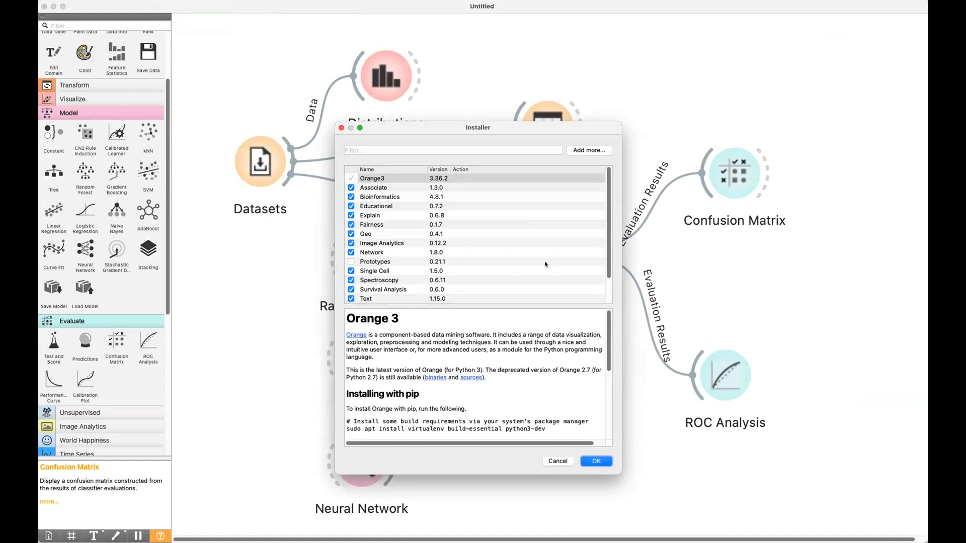
{"action": "scroll", "coordinate": [544, 264], "scroll_direction": "down", "scroll_amount": 2}
{"action": "scroll", "coordinate": [547, 265], "scroll_direction": "up", "scroll_amount": 2}
{"action": "mouse_move", "coordinate": [375, 234]}
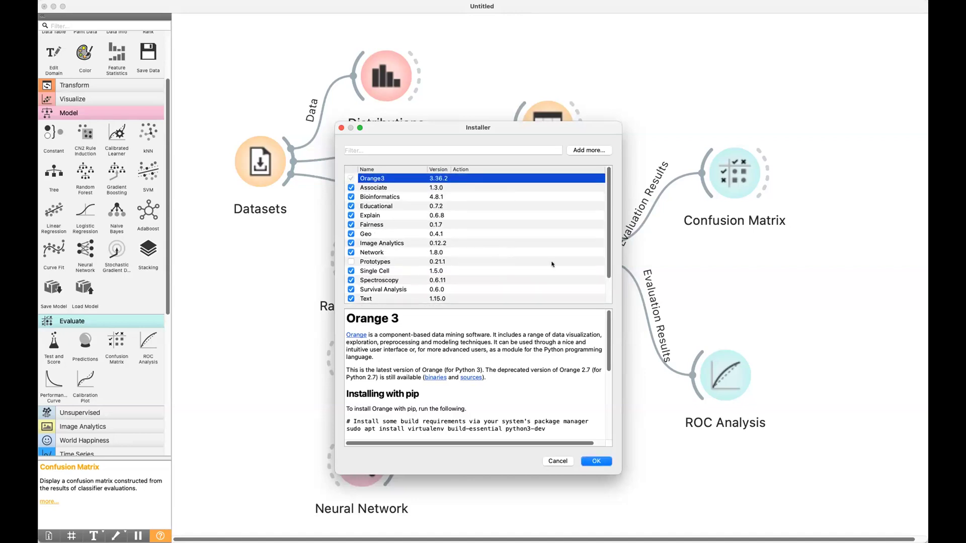
{"action": "scroll", "coordinate": [552, 264], "scroll_direction": "down", "scroll_amount": 3}
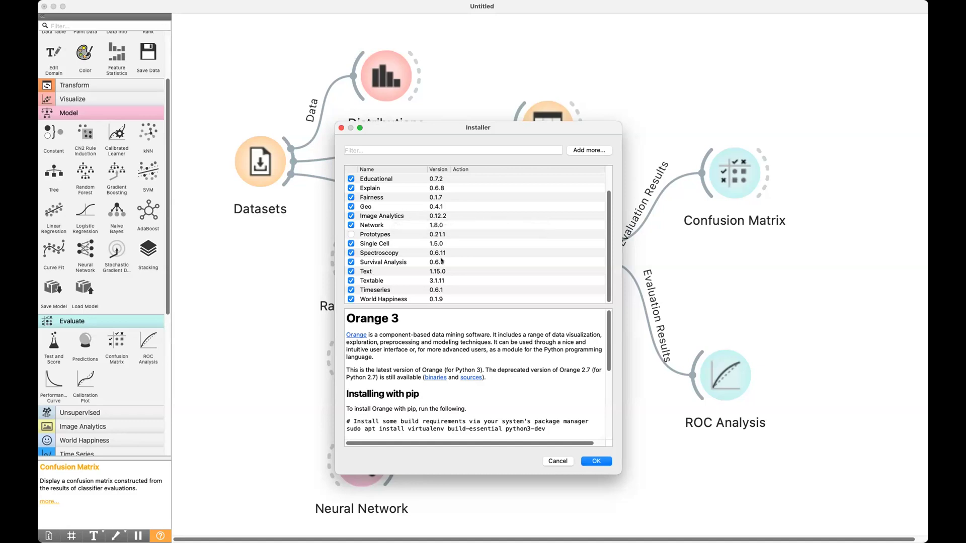
{"action": "scroll", "coordinate": [393, 226], "scroll_direction": "up", "scroll_amount": 3}
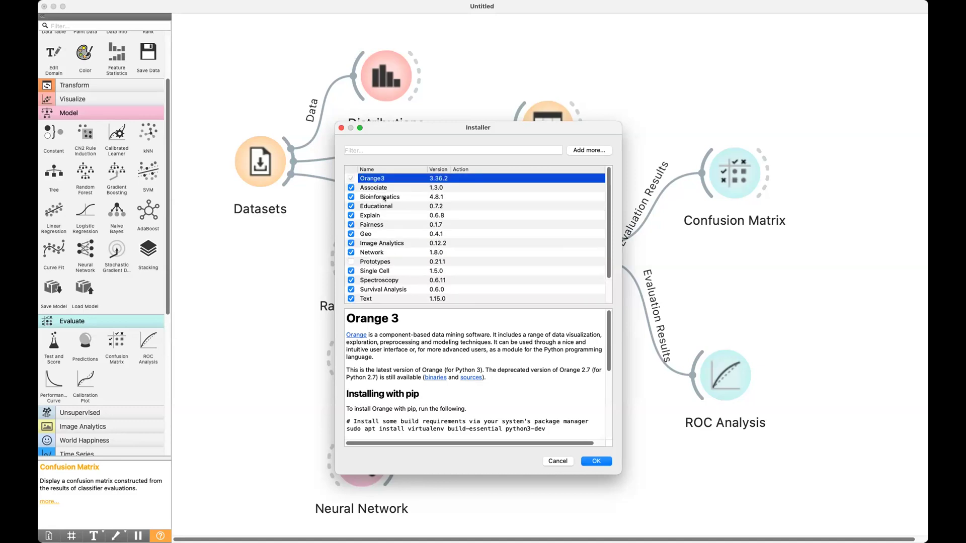
Read the description of the Bioinformatics add-on and close the installer without applying changes.
{"action": "left_click", "coordinate": [384, 197]}
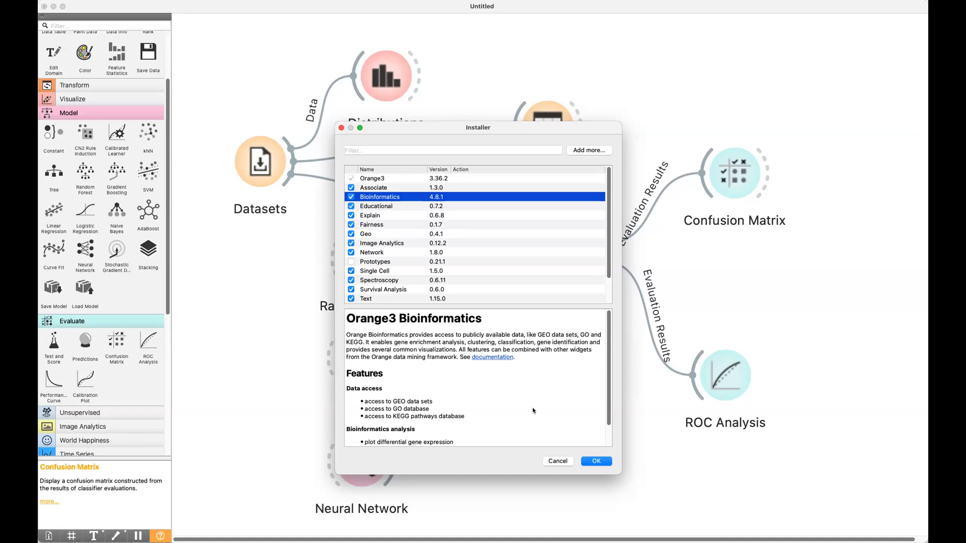
{"action": "scroll", "coordinate": [518, 403], "scroll_direction": "down", "scroll_amount": 2}
{"action": "scroll", "coordinate": [518, 403], "scroll_direction": "up", "scroll_amount": 2}
{"action": "left_click", "coordinate": [557, 462]}
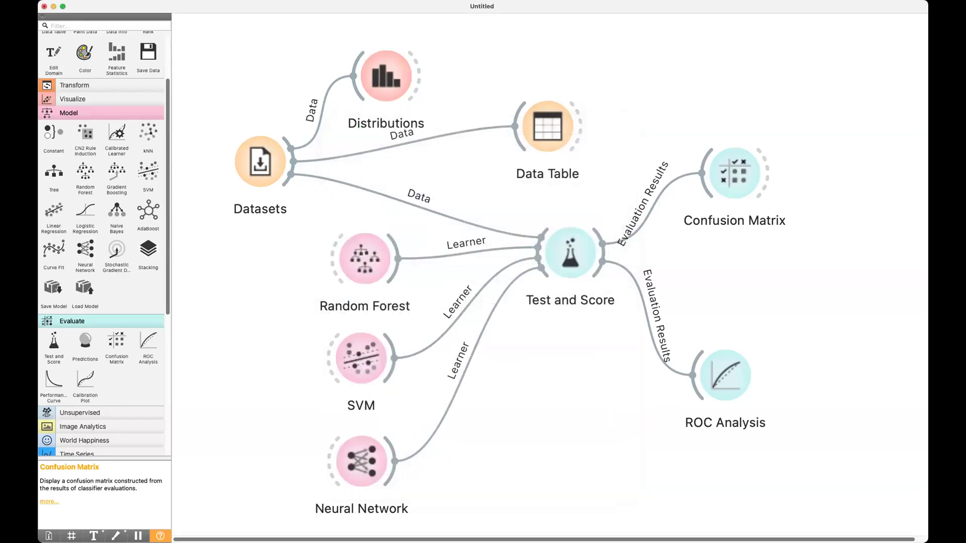